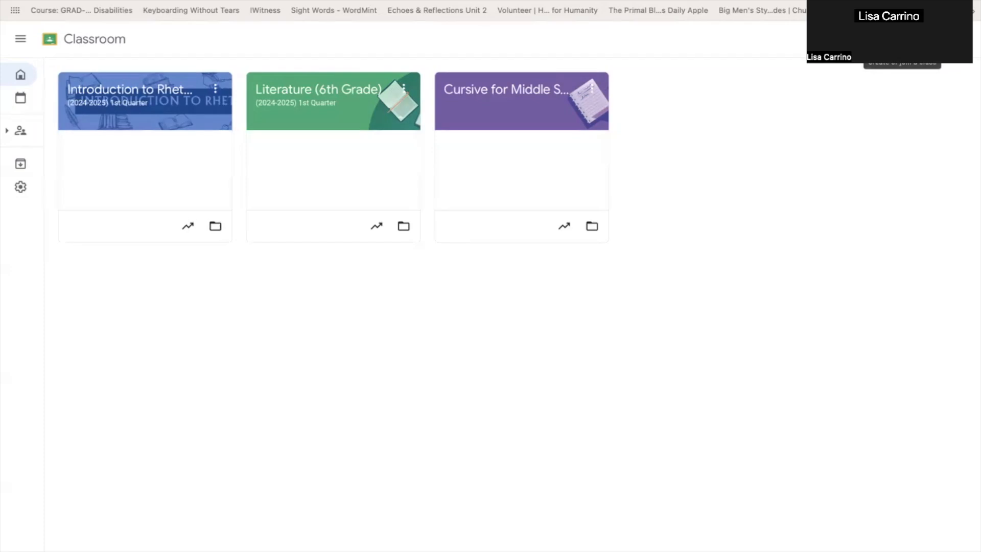
- Create a class named "Teacher Training (Staff Grade)" with the section "(2024-2025) 1st Quarter"
click(901, 38)
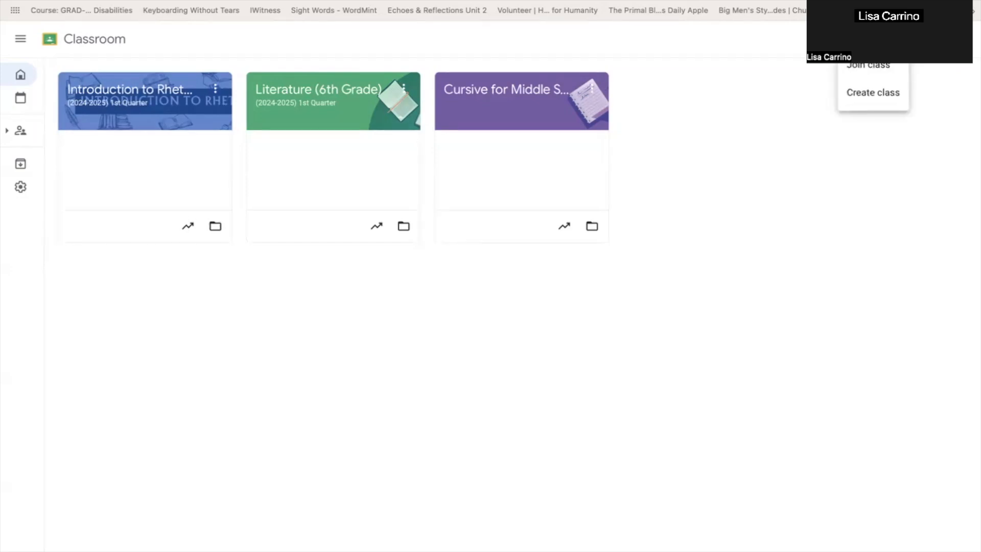
click(885, 95)
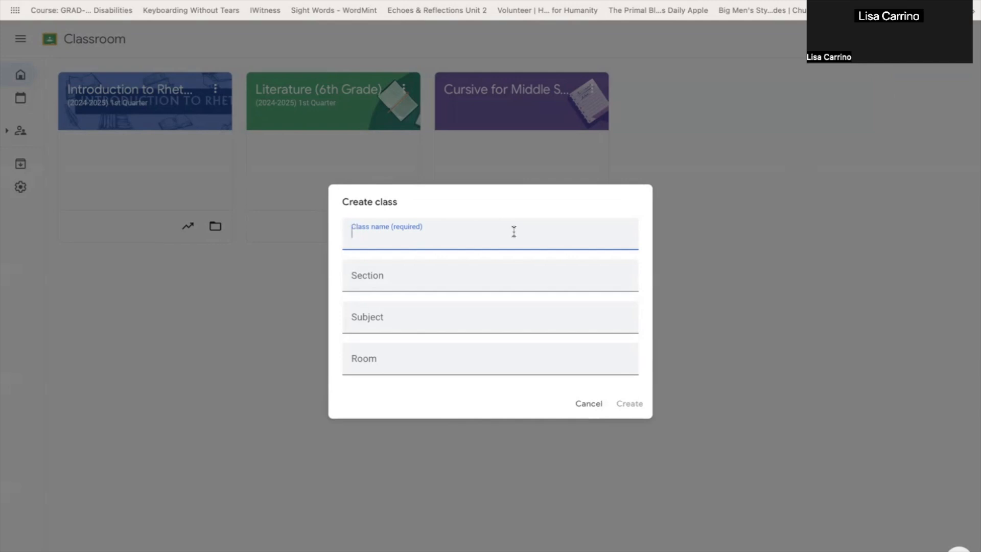
text(Teacher Training ()
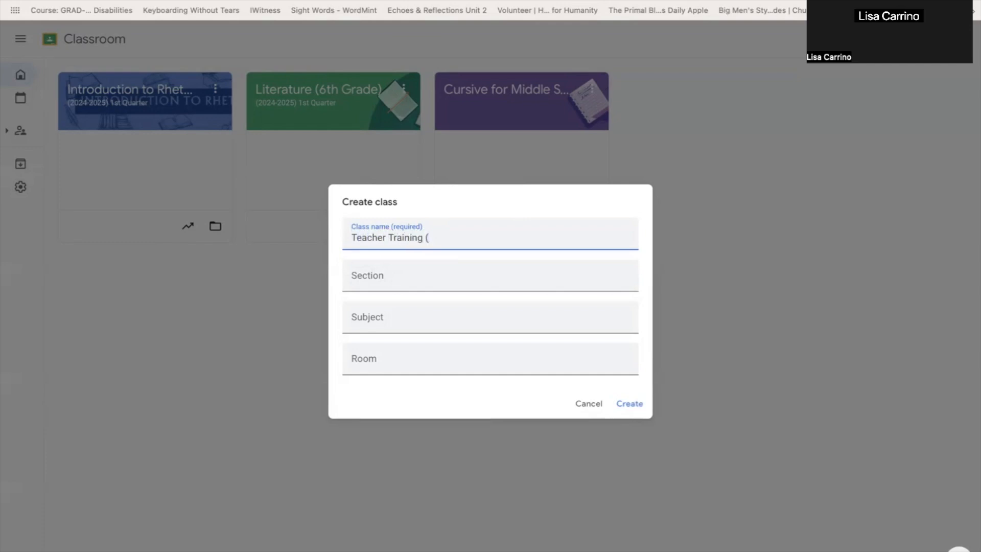
text(Staff Grade))
click(374, 274)
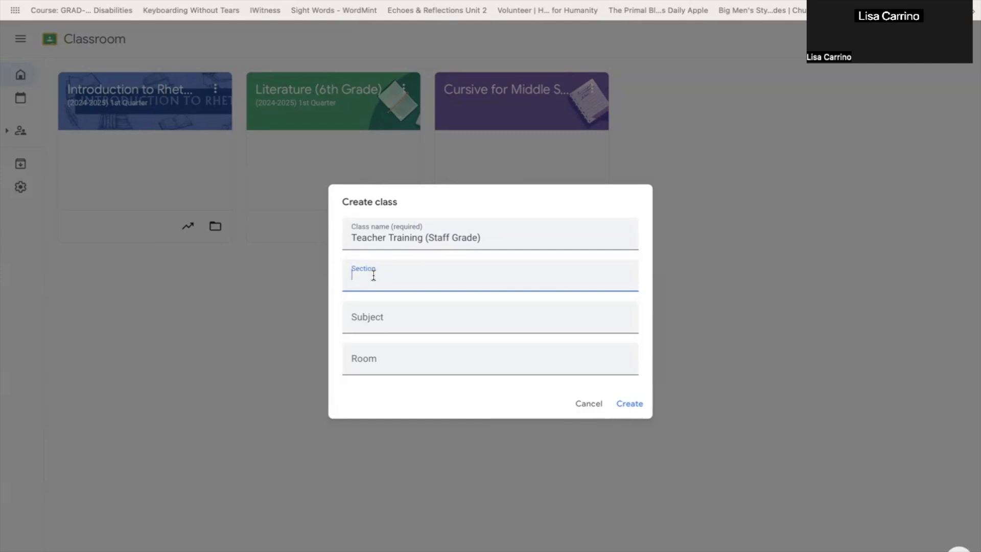
text((2024-2025) 1st Quarter)
click(630, 404)
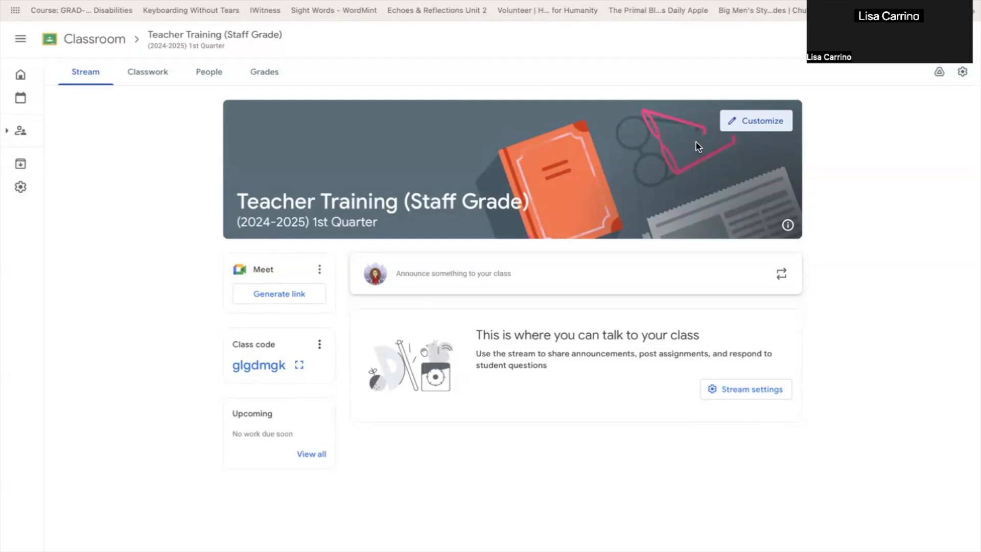
- Set the stream header image to the orange coffee-table theme from the General collection and save the appearance
click(742, 125)
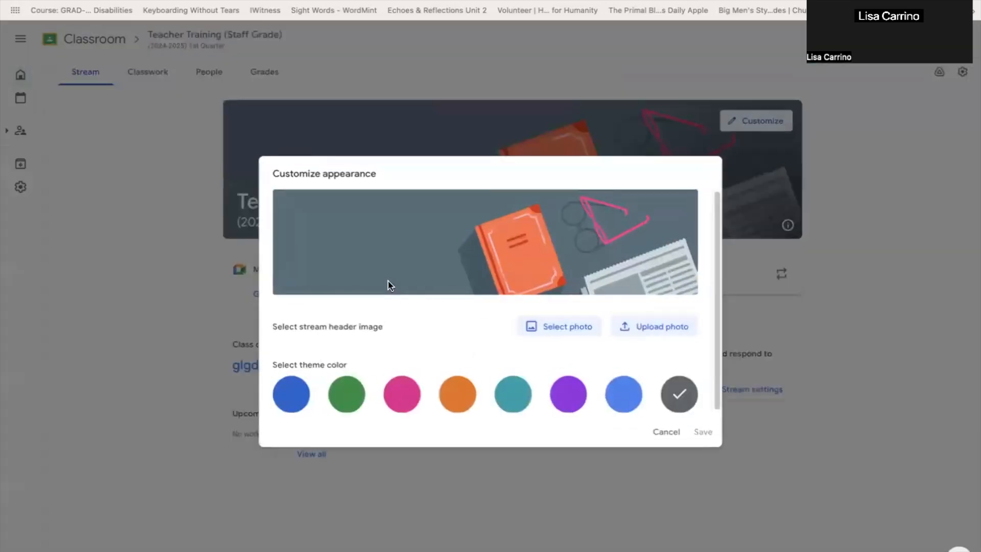
click(559, 328)
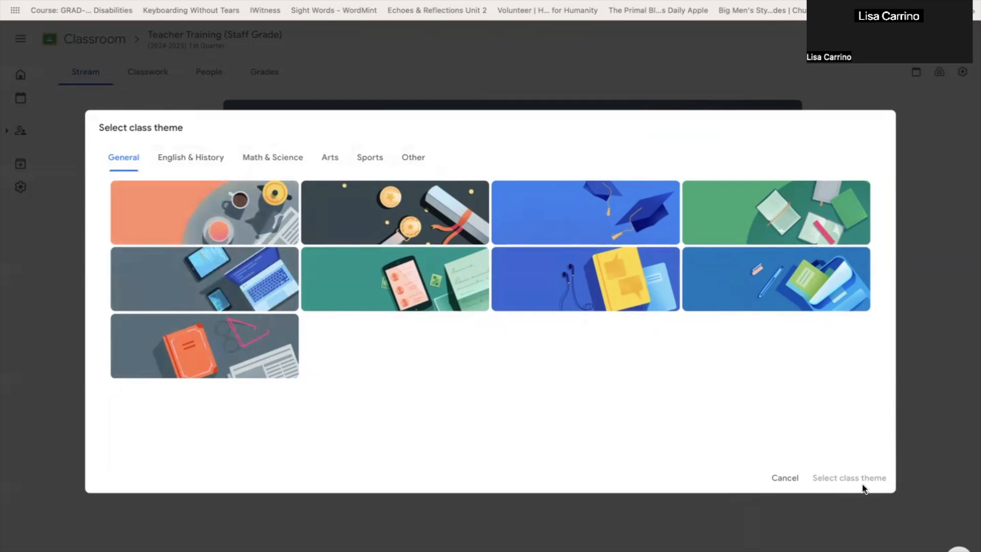
click(173, 159)
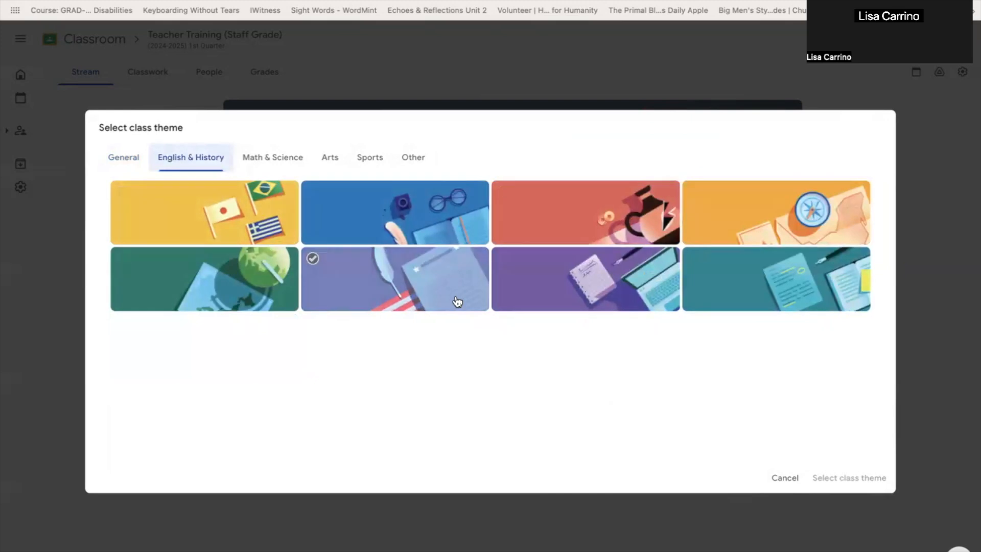
click(118, 162)
click(205, 212)
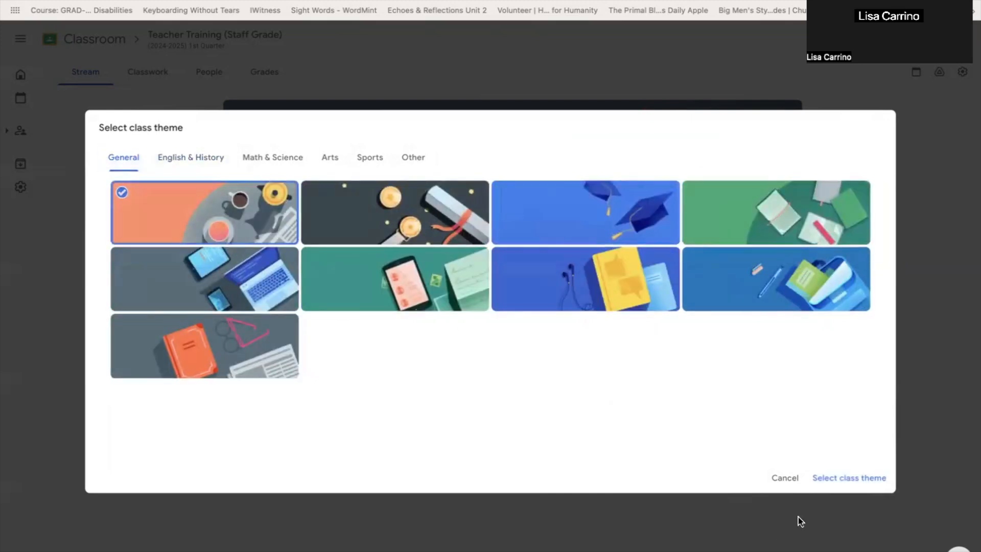
click(849, 477)
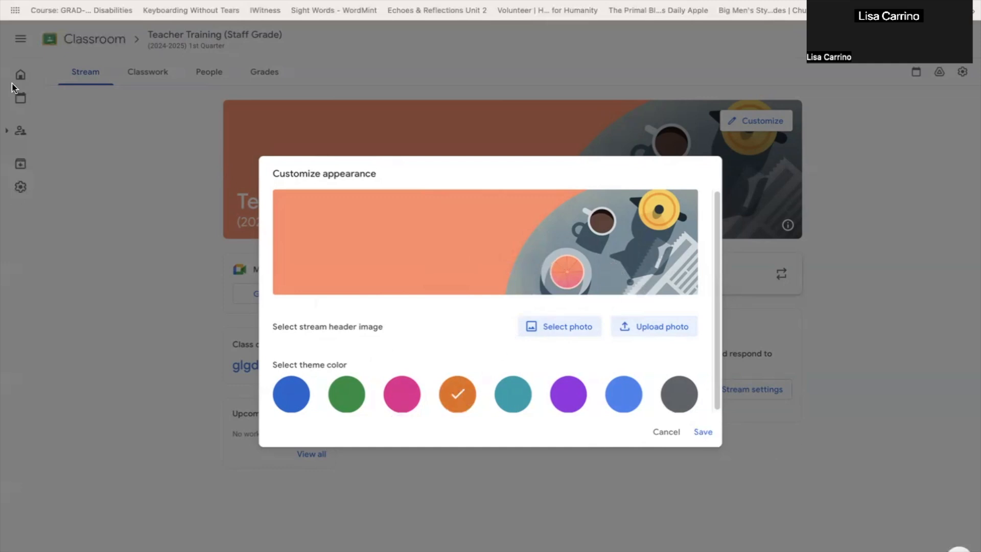
click(703, 433)
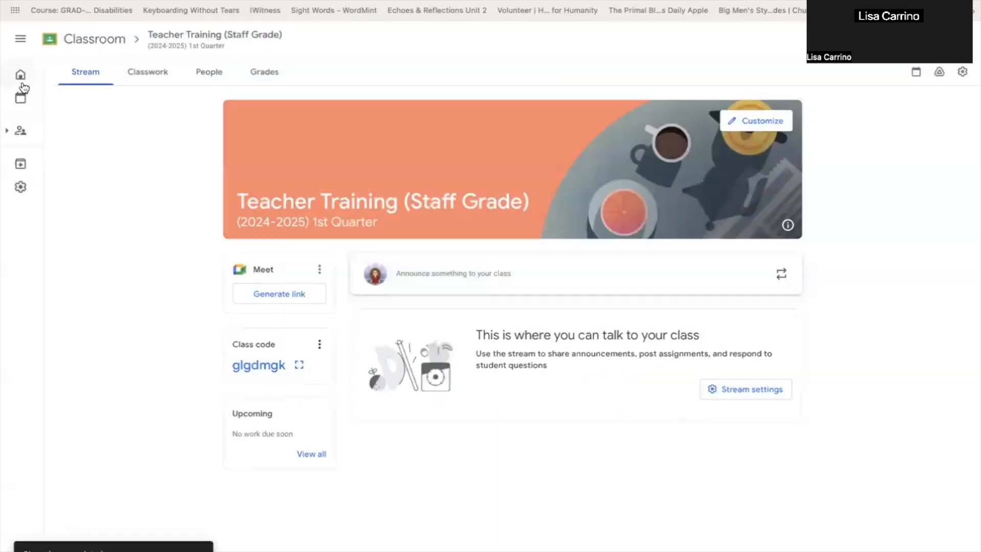
mouse_move(11, 131)
- Change the class theme color to teal and save the appearance
click(743, 126)
click(519, 393)
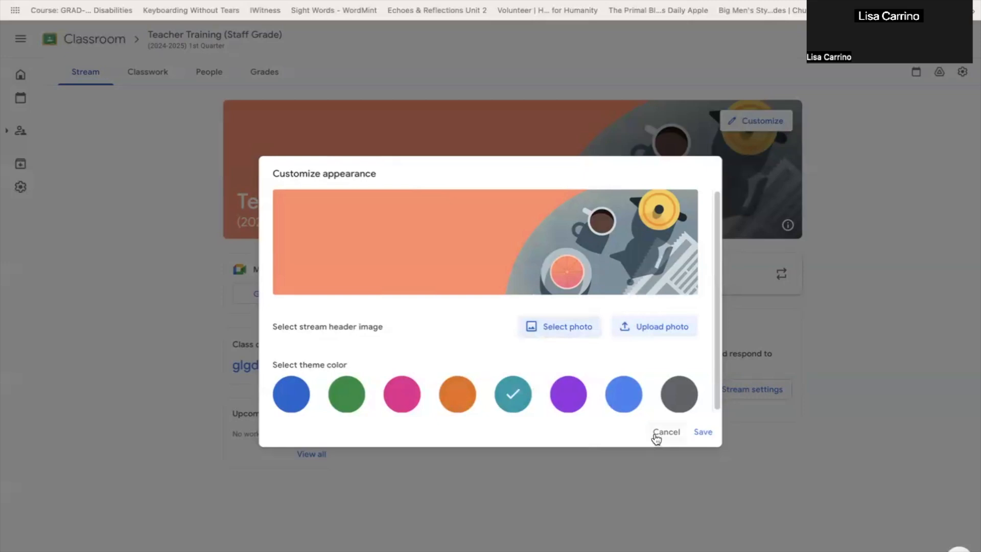
click(703, 433)
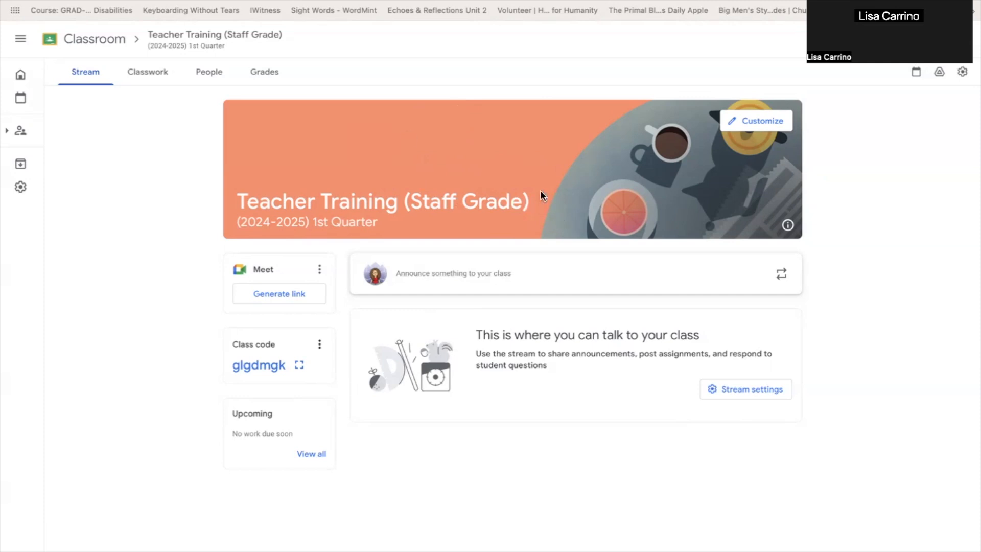
- View the enlarged class code, and look at the student invitation form without sending an invitation
click(300, 366)
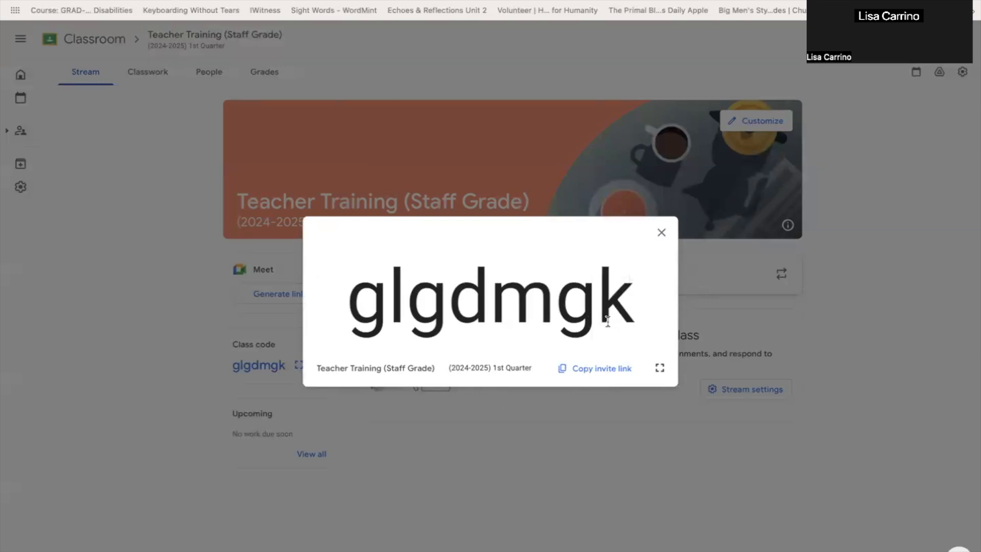
click(661, 233)
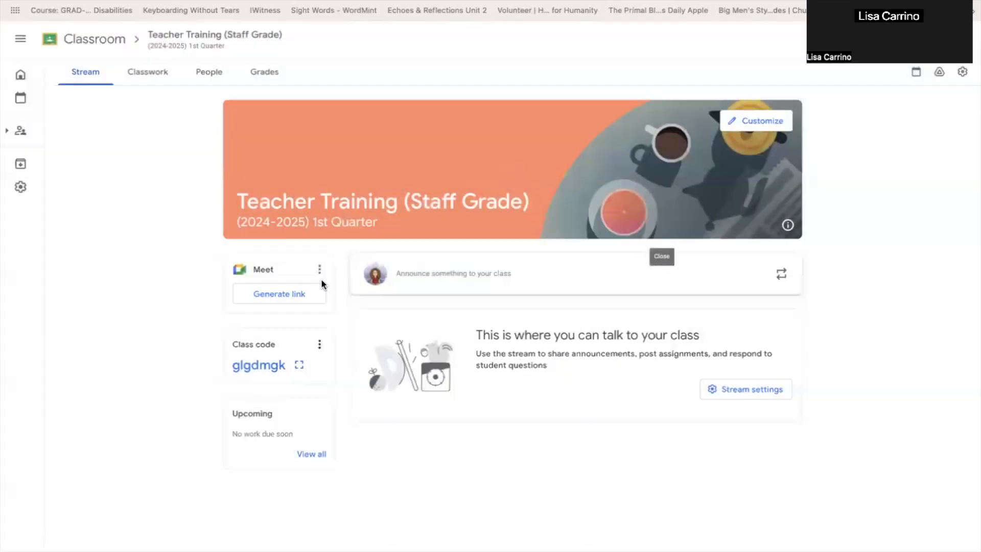
click(209, 74)
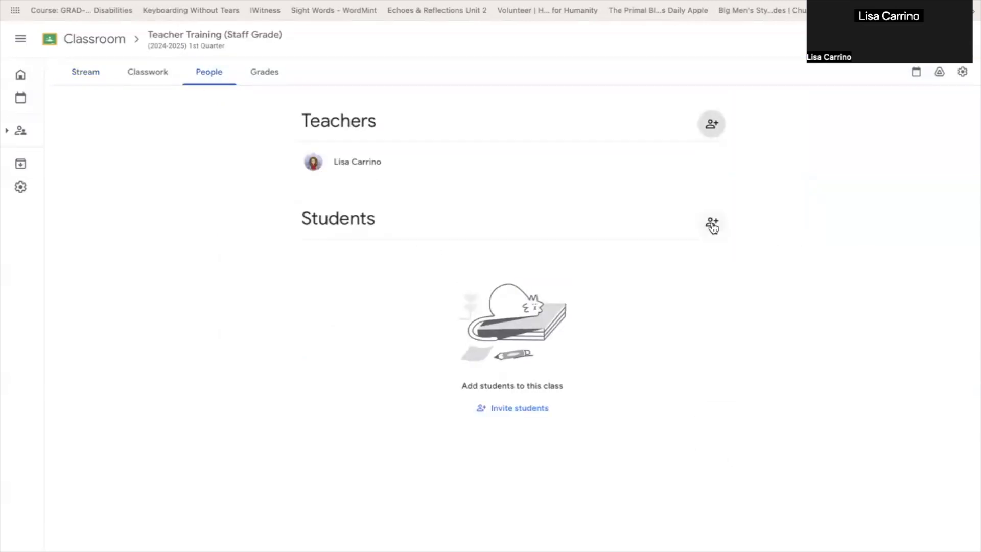
click(711, 222)
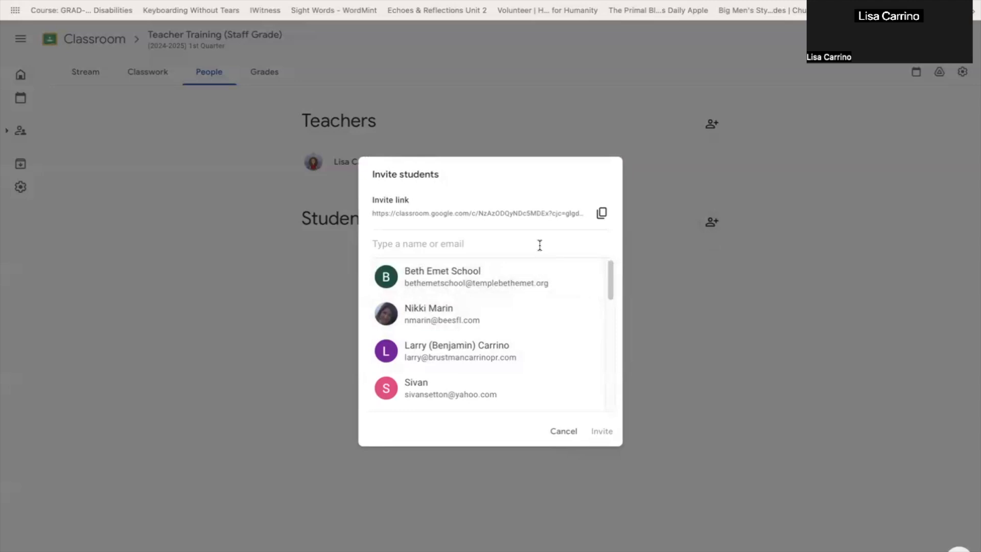
click(557, 435)
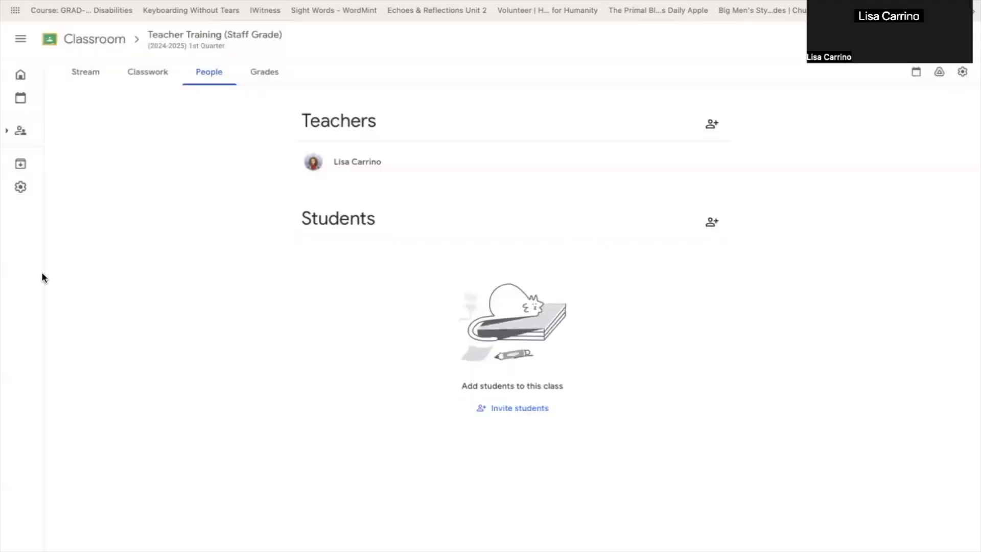
- In the class settings, set the Stream permission to "Only teachers can post or comment"
click(97, 73)
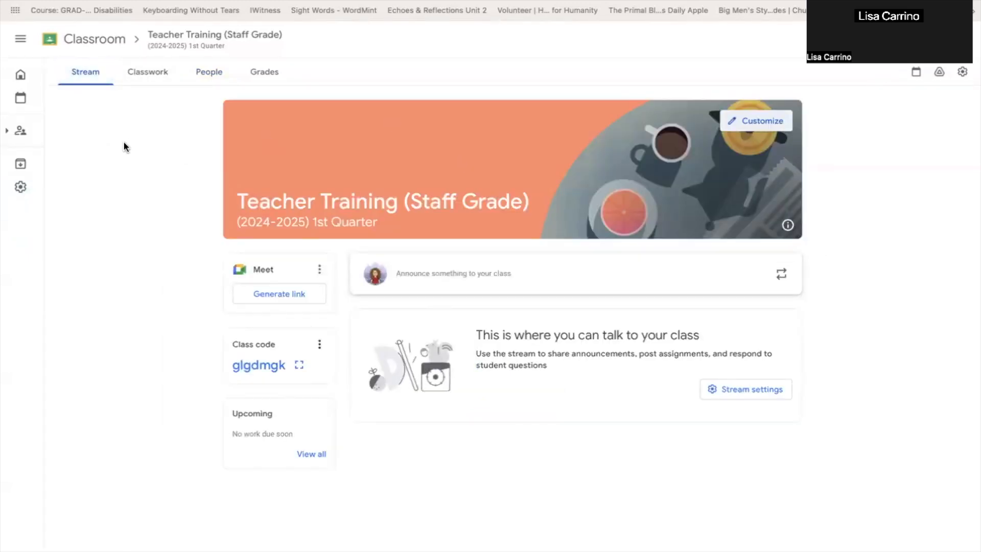
click(964, 75)
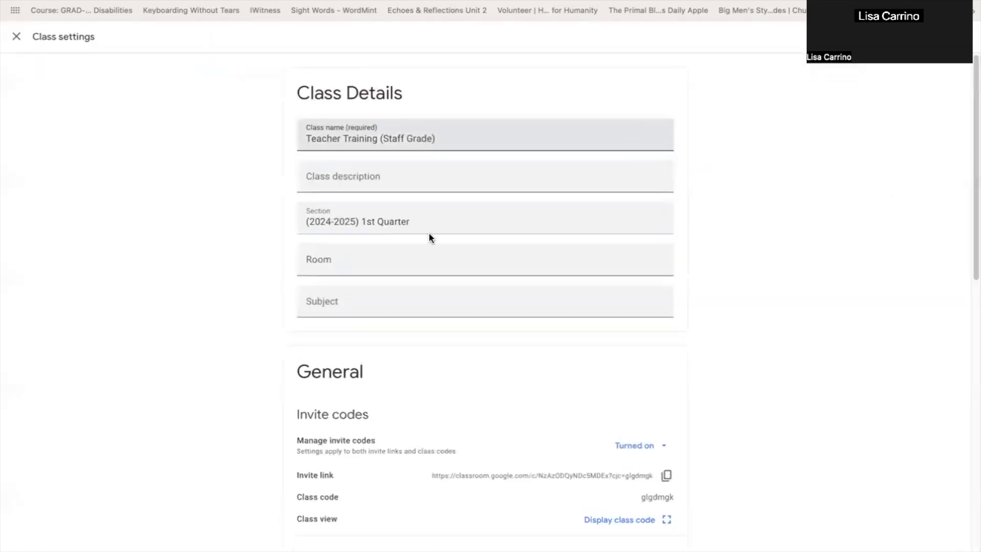
scroll(432, 440, down, 4)
scroll(434, 440, down, 2)
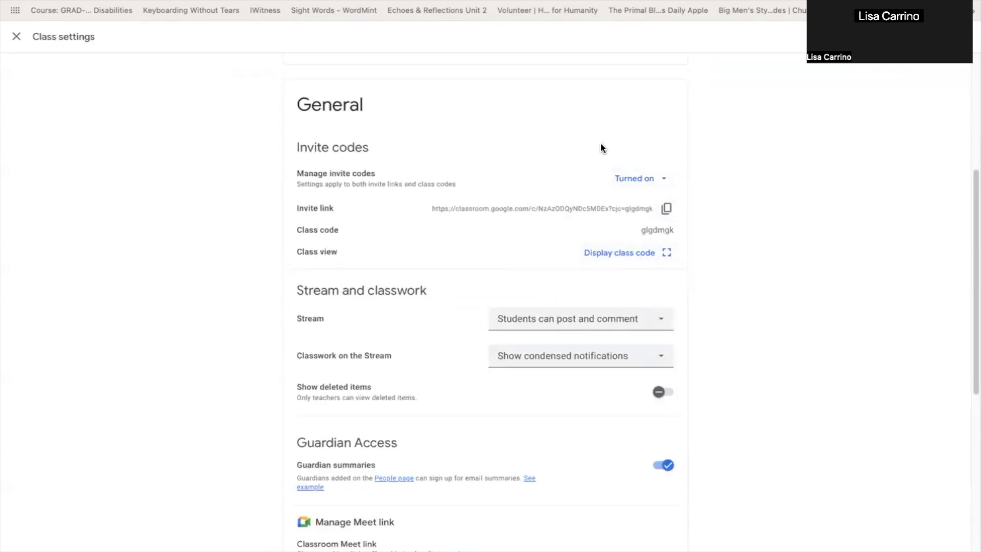
scroll(680, 237, down, 2)
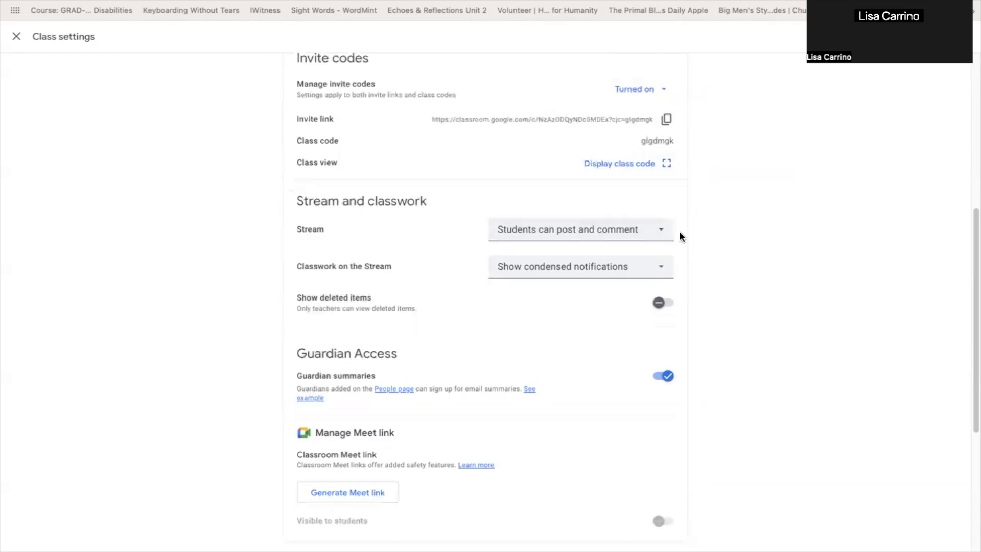
click(662, 230)
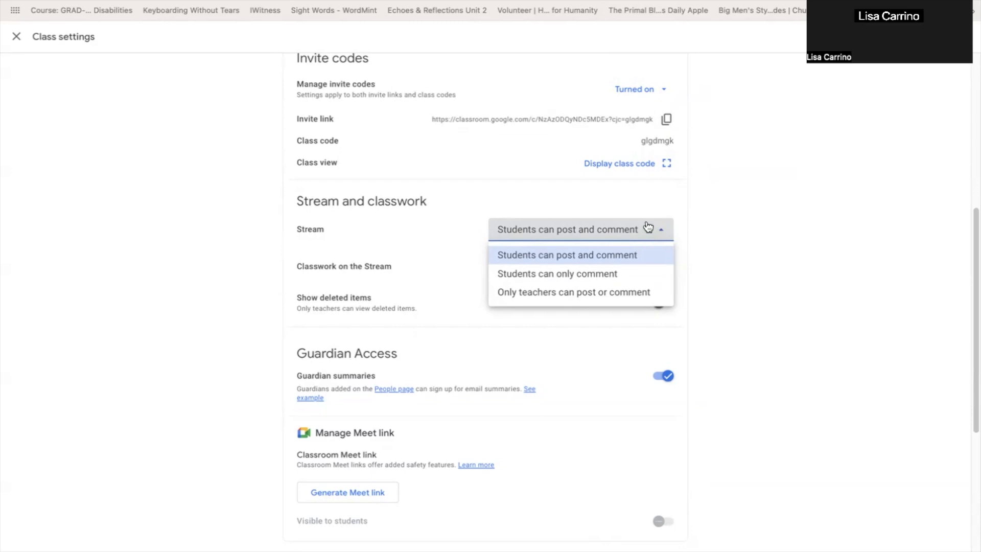
click(642, 292)
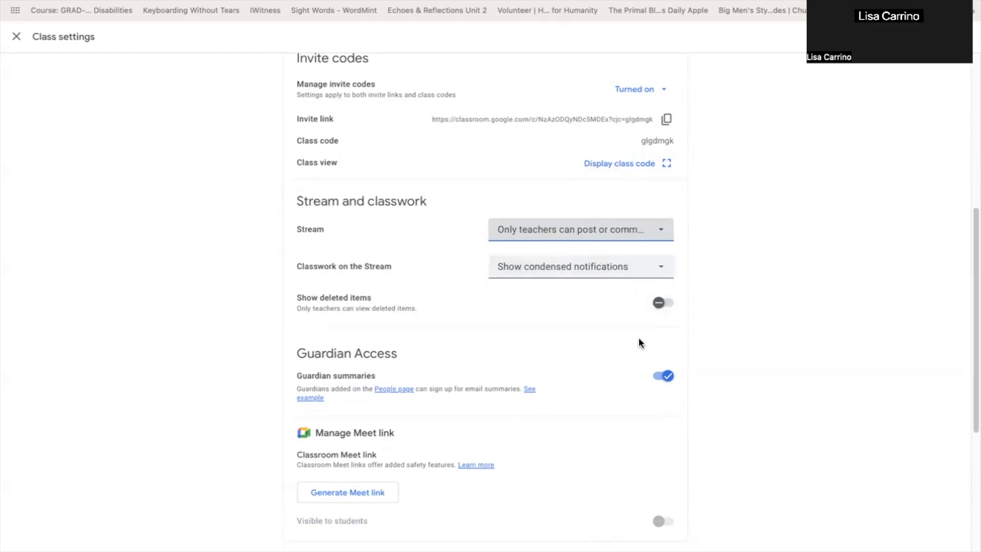
- Set the overall grade calculation to "Weighted by category" and enable showing the overall grade to students
scroll(638, 338, down, 4)
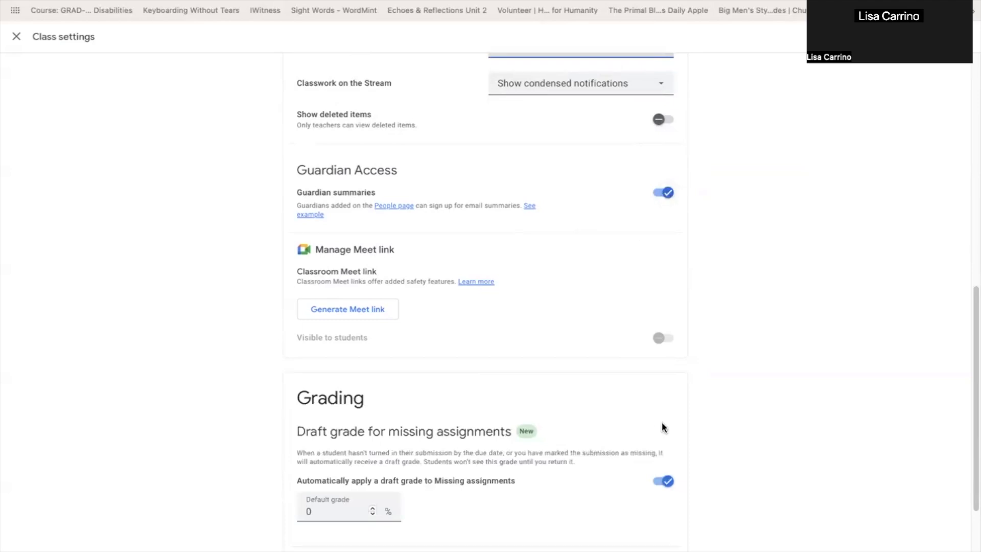
scroll(663, 427, down, 3)
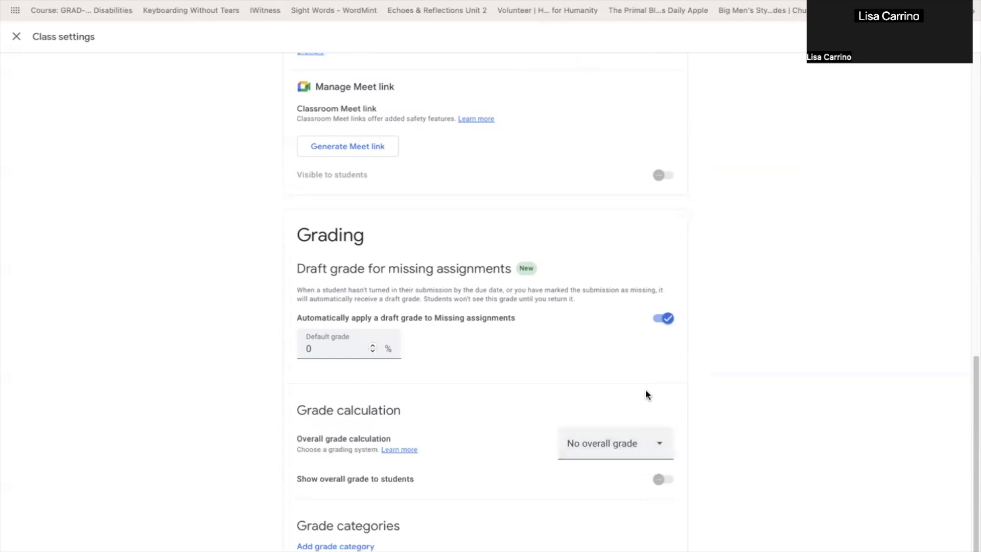
click(663, 446)
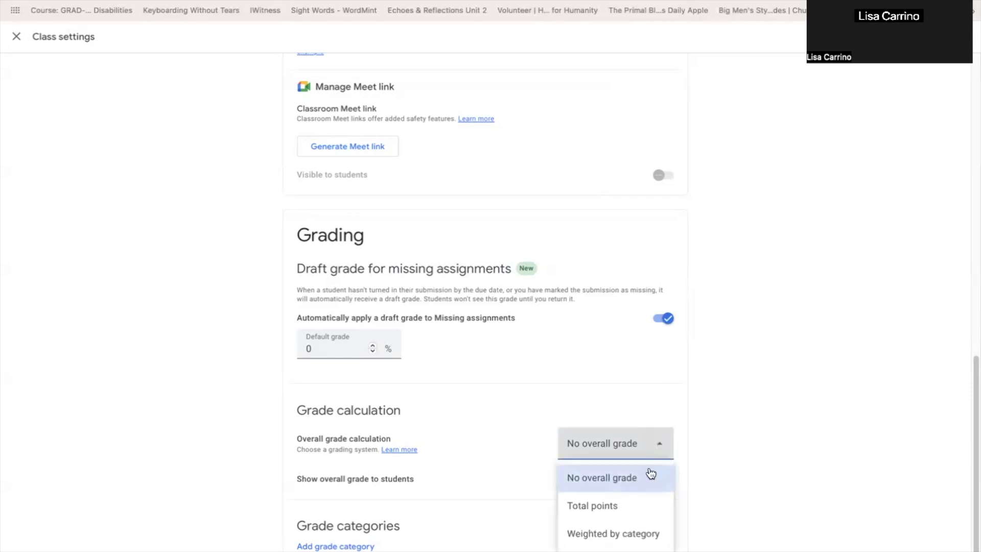
click(628, 535)
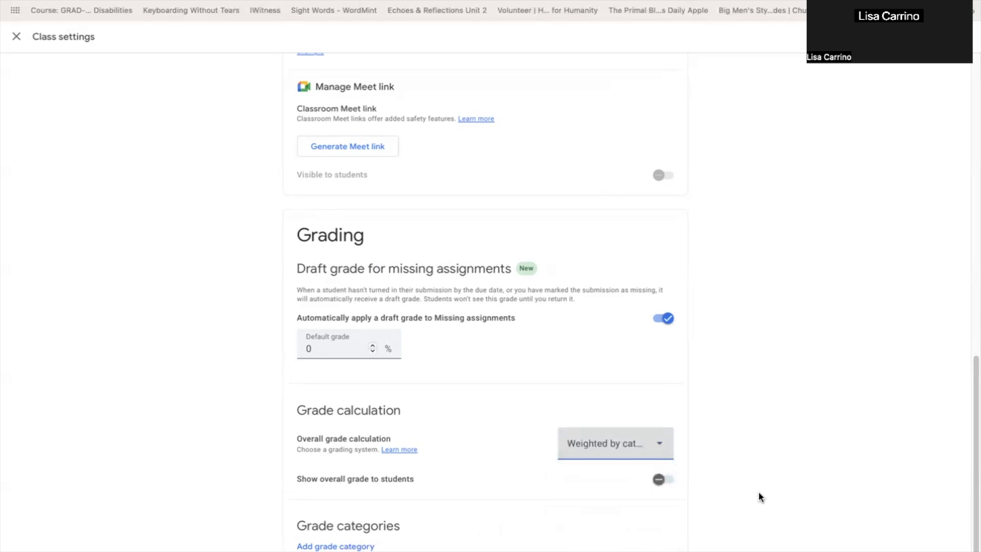
click(665, 476)
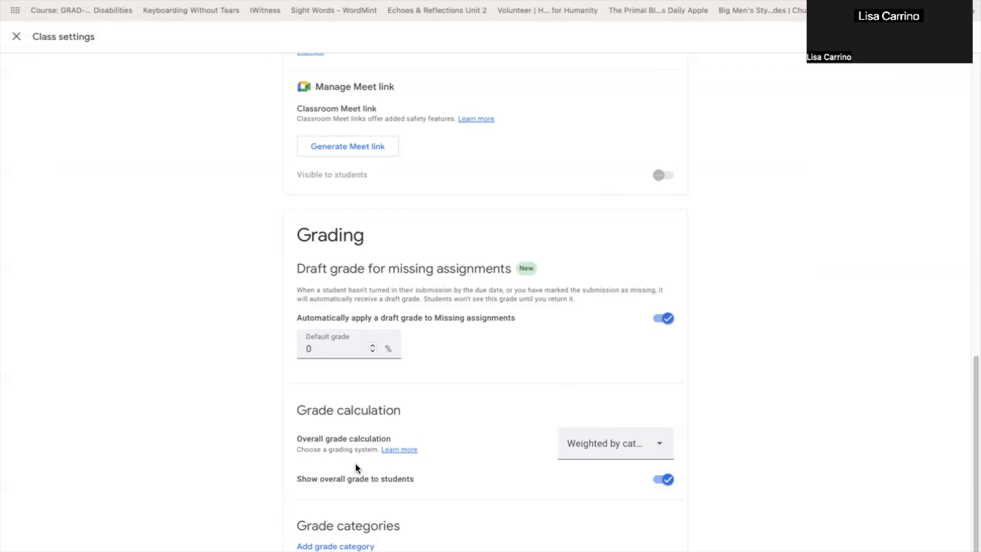
- Add the grade categories "CW / HW" at 30% and "Quizzes" at 30%
click(362, 546)
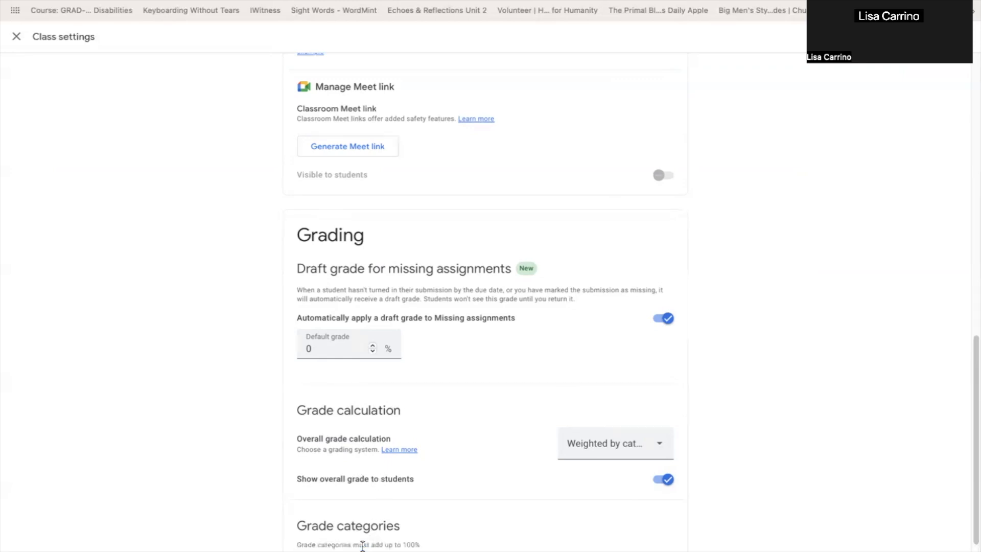
text(CW / HW)
key(Tab)
text(30)
click(335, 546)
text(Quizzes)
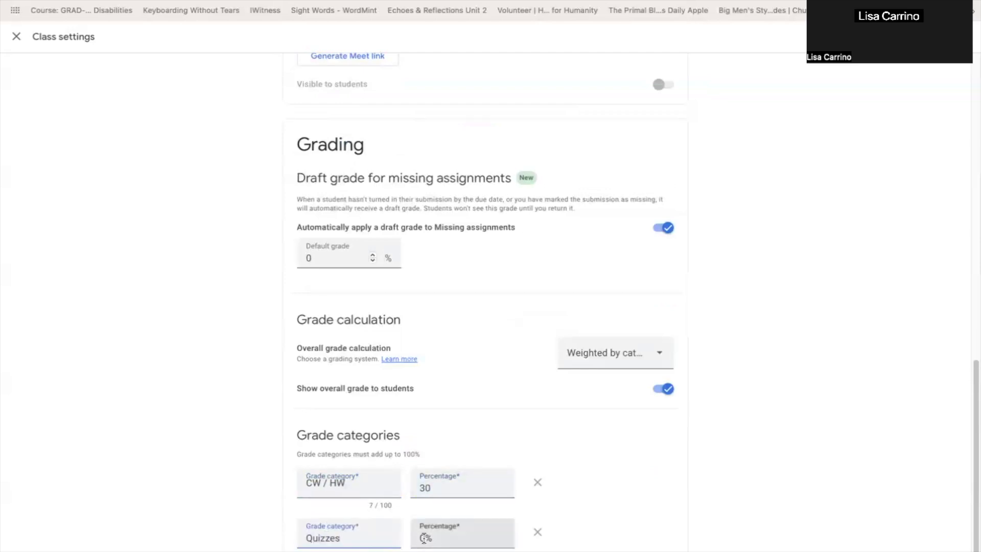
click(424, 538)
text(30)
- Add a third grade category beginning "Tests / Projects / W" at 40% and save the class settings
click(396, 532)
text(Tests / Projects / W)
key(Tab)
text(40)
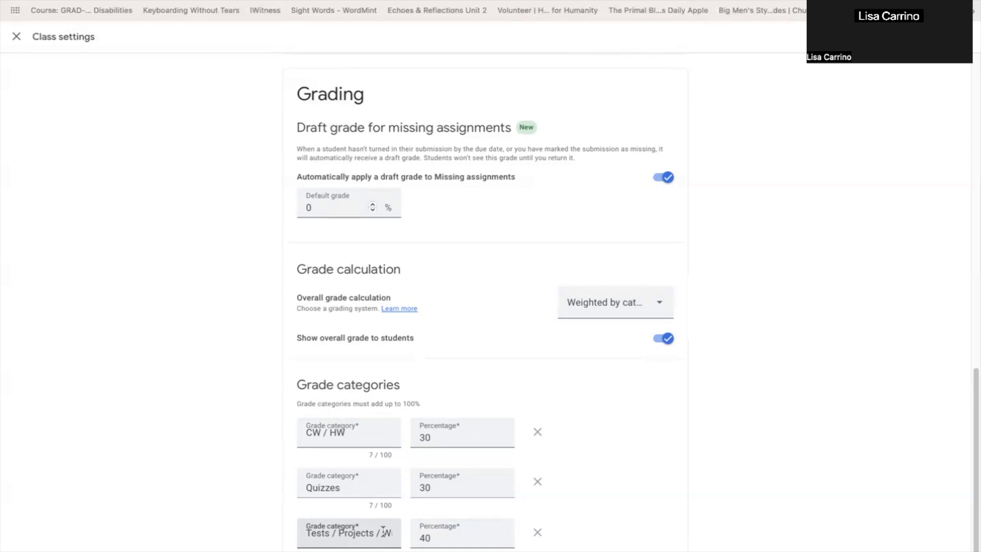
scroll(627, 490, down, 1)
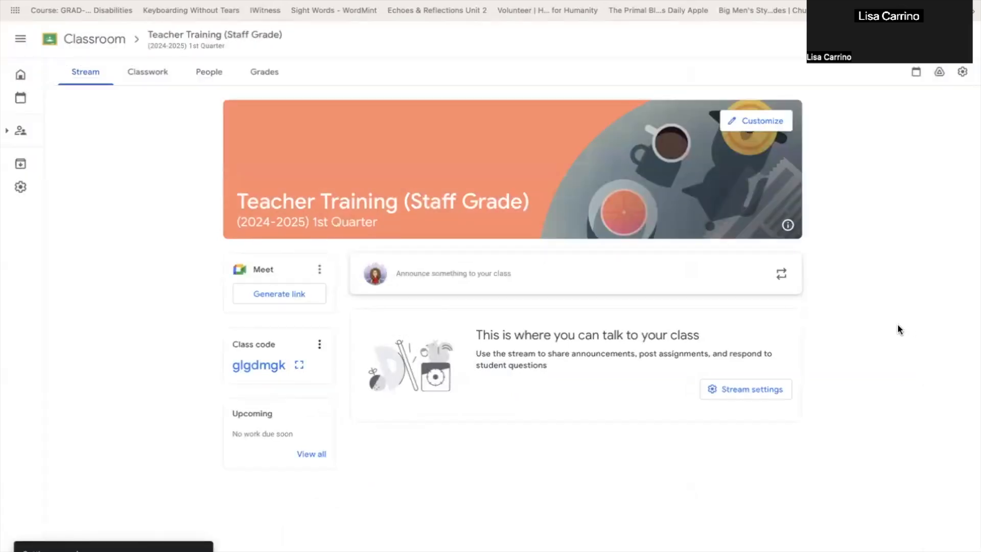
- Open the class's Grades page
click(279, 68)
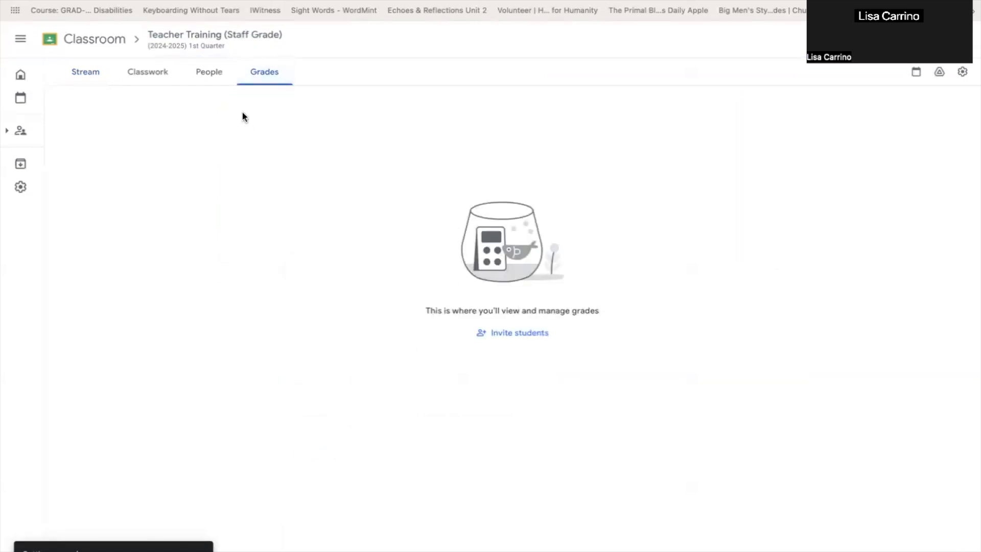
- View the Teacher Training class's Classwork page, and switch to the Literature (6th Grade) class's Classwork page
click(166, 72)
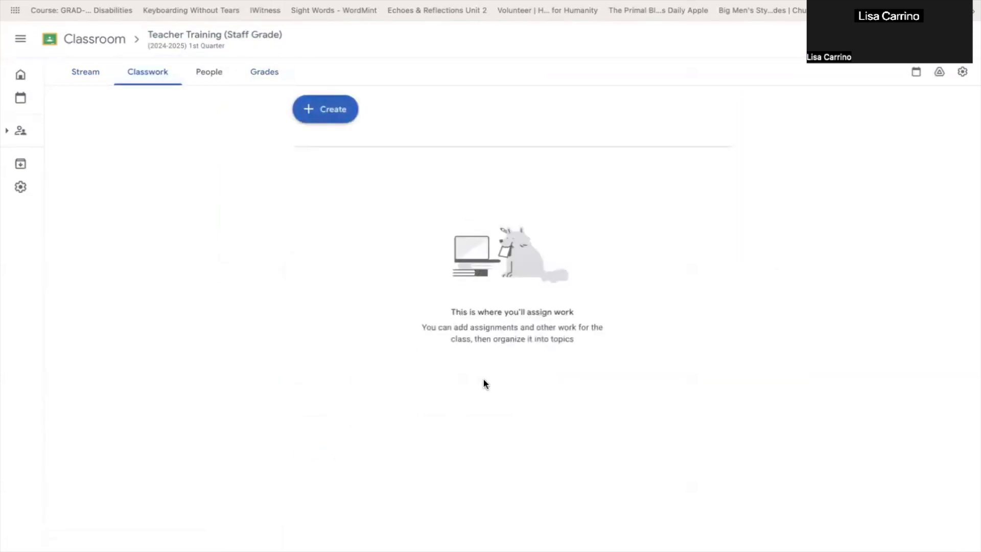
mouse_move(24, 77)
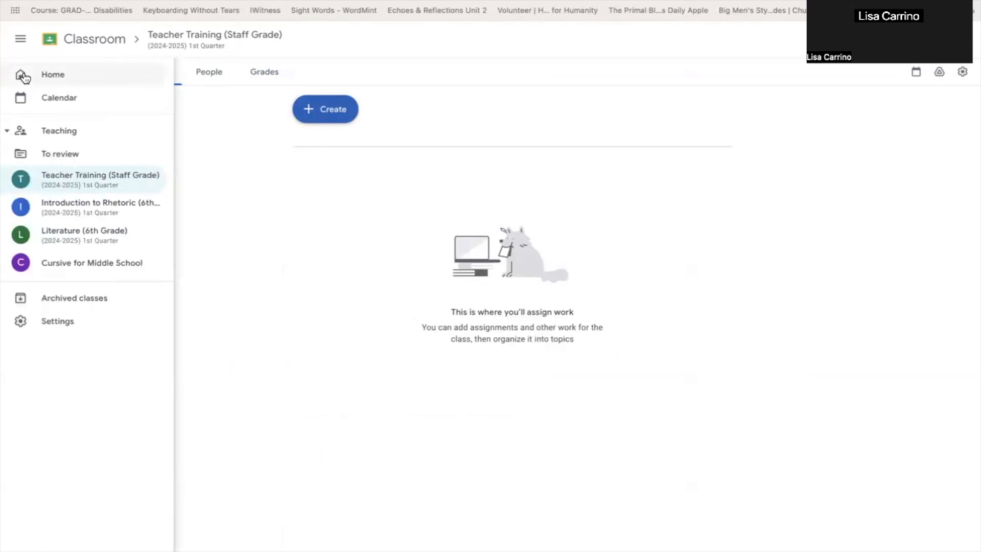
click(81, 237)
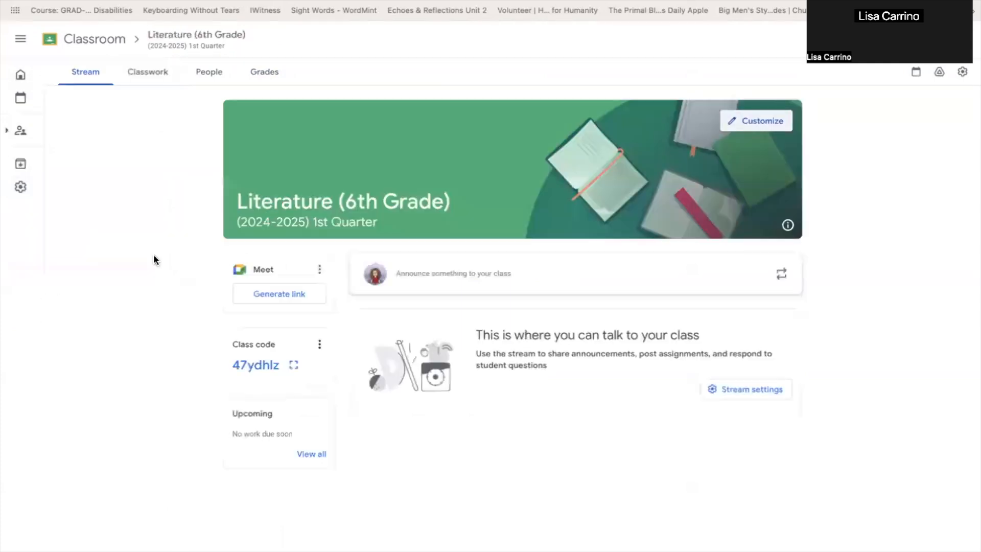
click(168, 73)
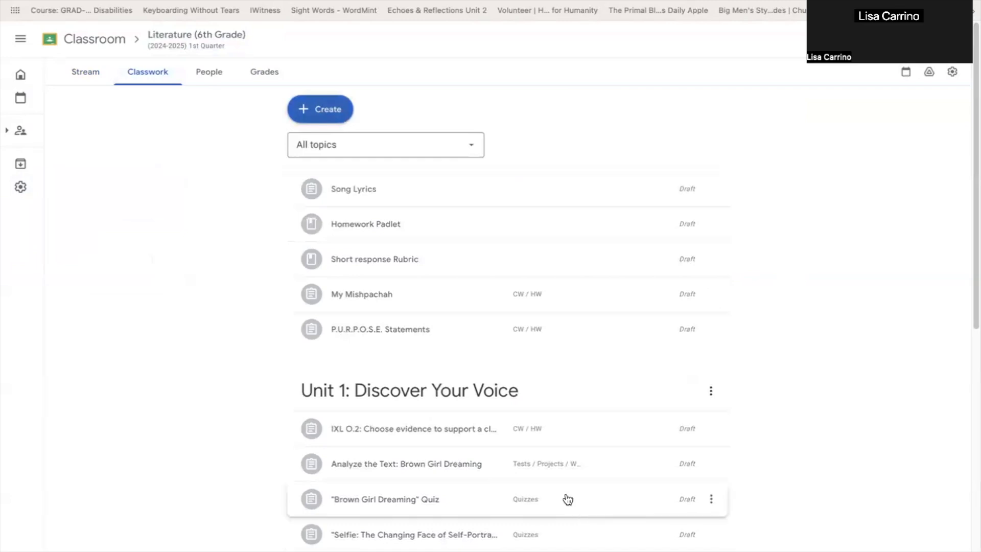
scroll(565, 499, down, 4)
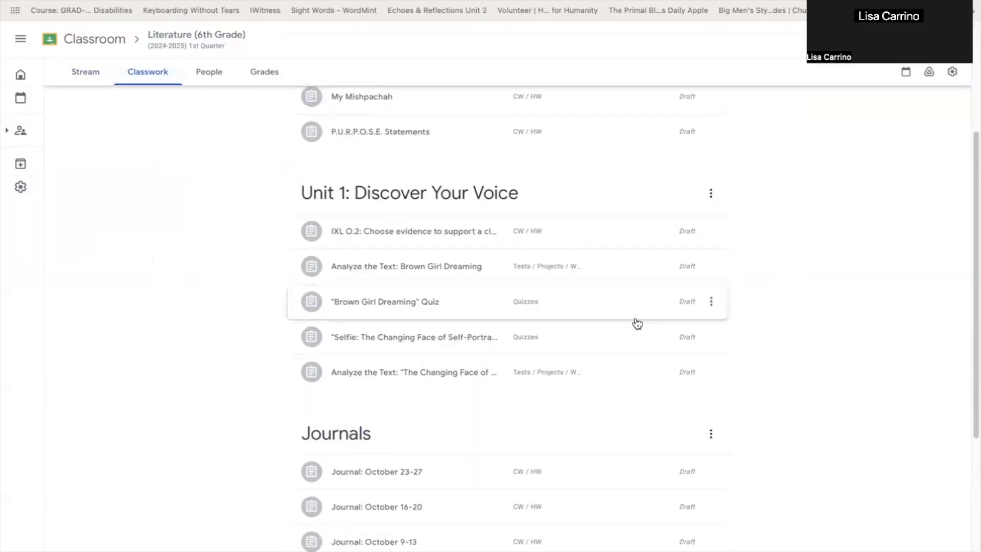
- Open the "Analyze the Text: Brown Girl Dreaming" draft for editing and examine the student access options for its attached file
click(712, 268)
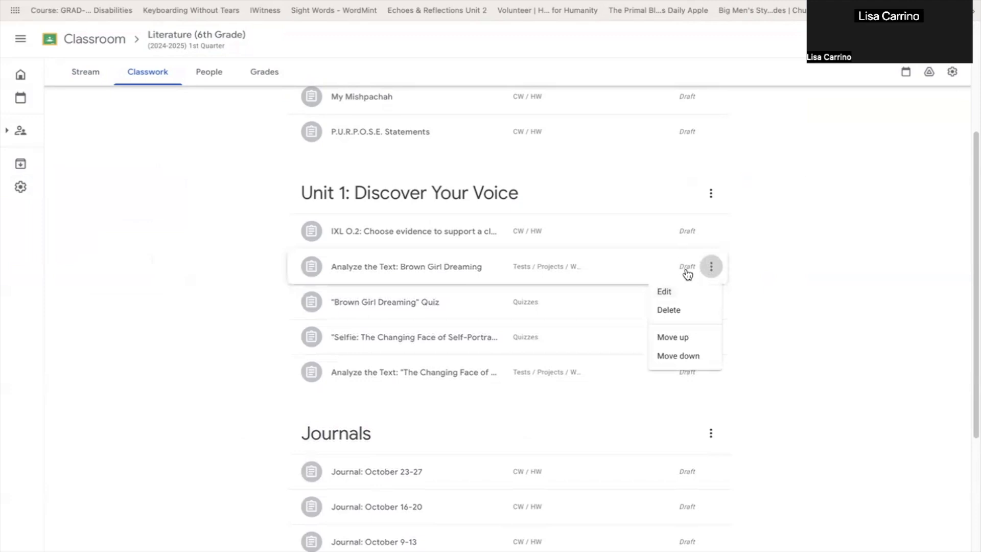
click(681, 298)
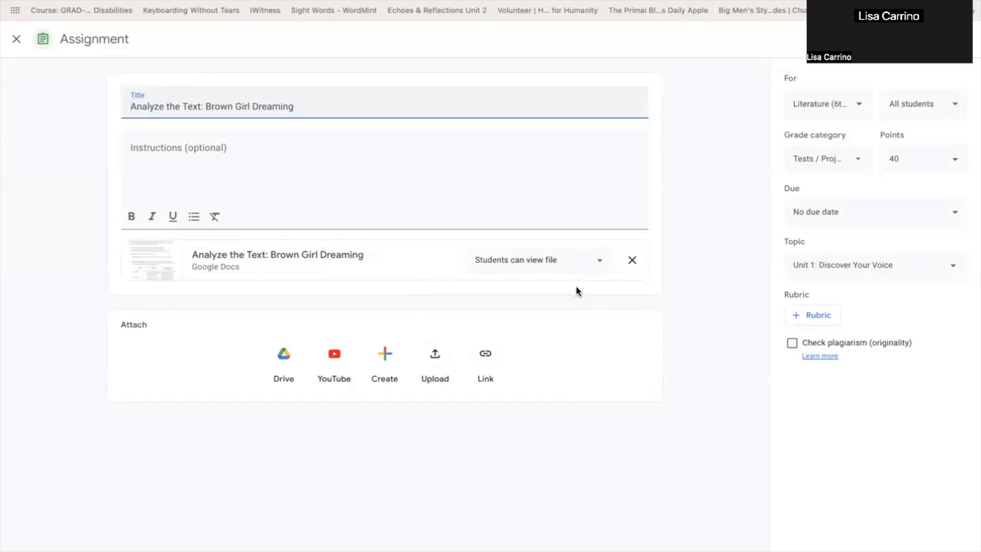
click(600, 263)
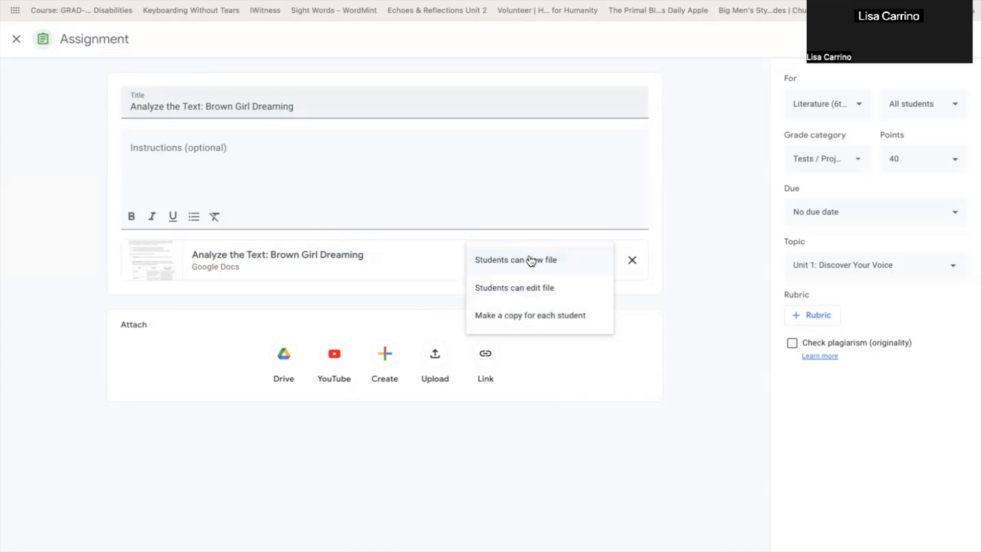
click(701, 114)
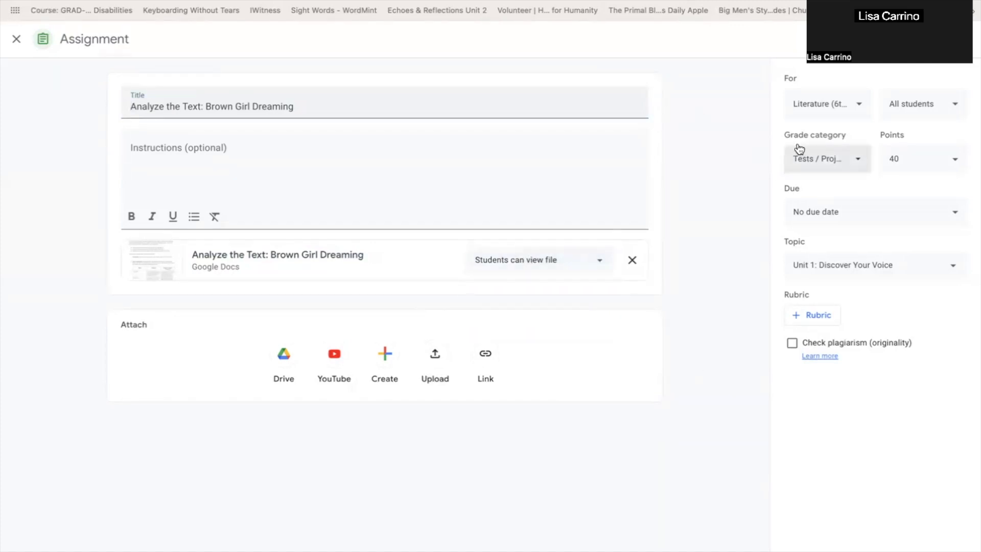
- Examine the draft's student selection and points settings, and close the assignment without changing them
click(954, 106)
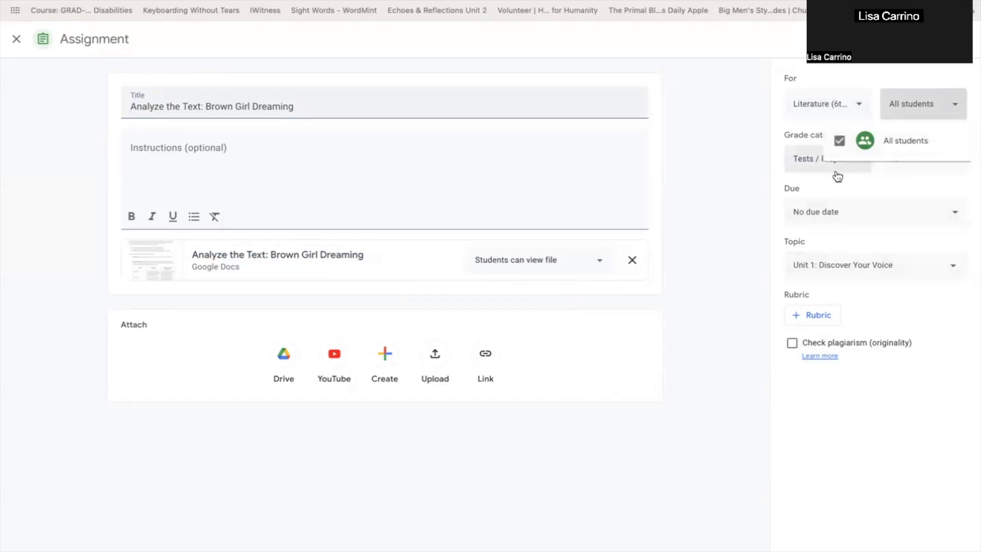
click(687, 202)
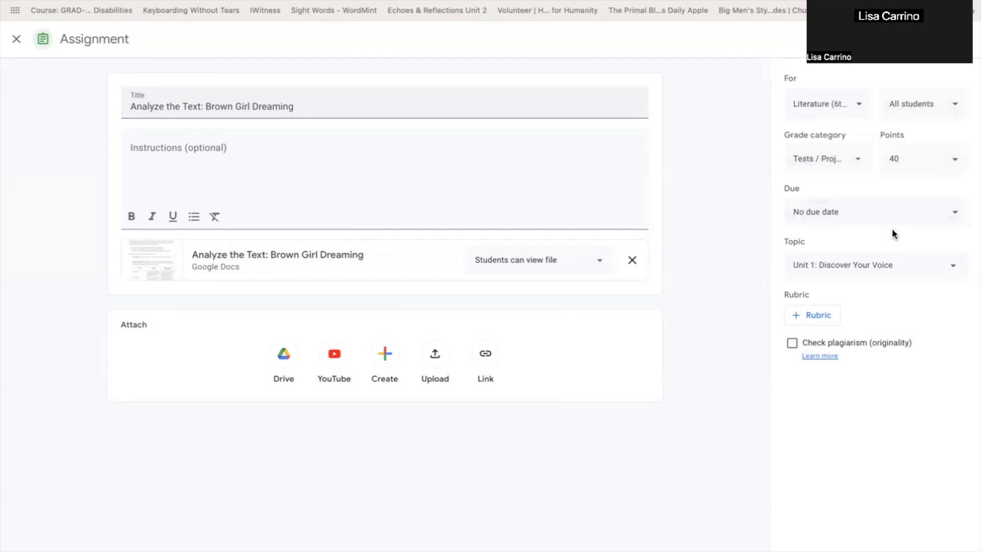
click(892, 162)
click(16, 51)
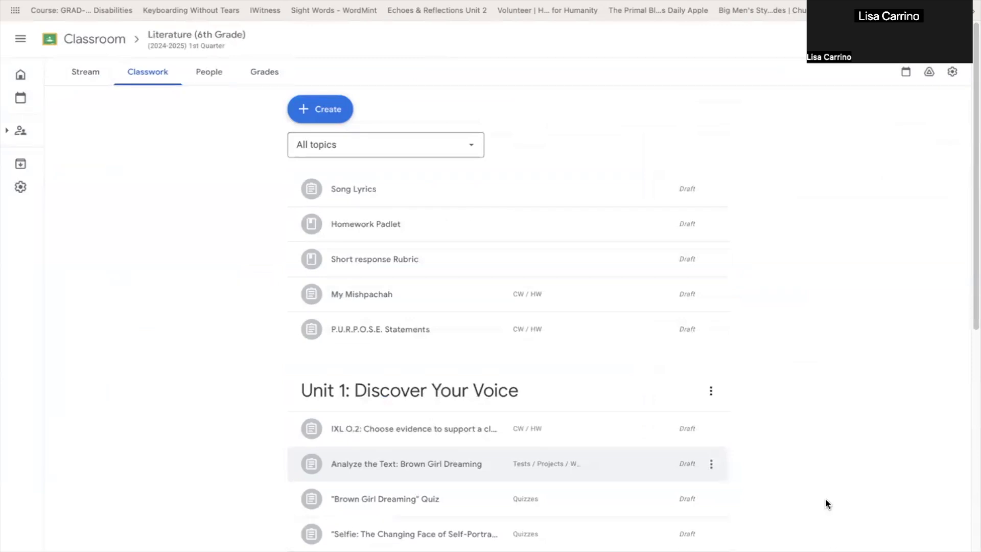
- Look through the Literature class's drafts and how they are organized under the Unit 1 and Journals topics
scroll(843, 505, down, 5)
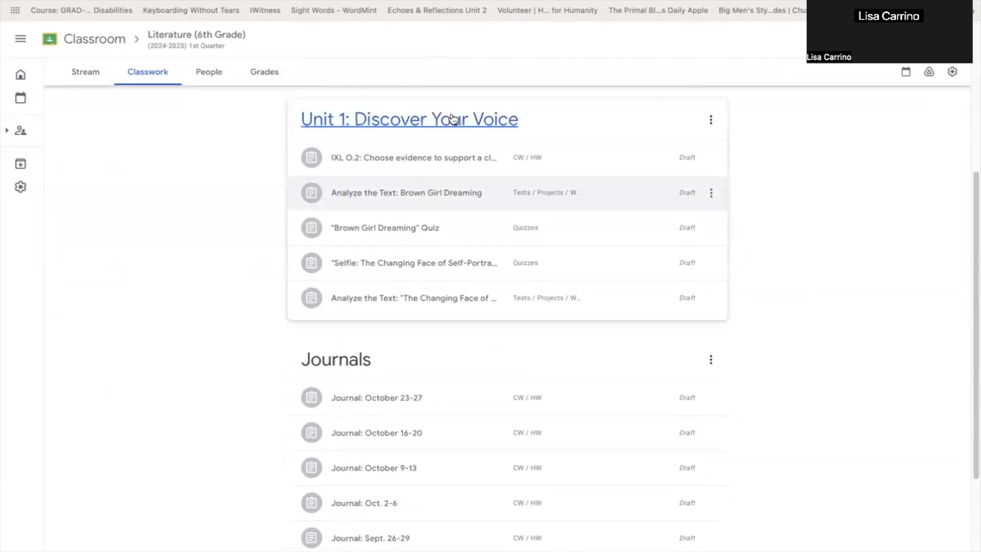
scroll(452, 460, down, 2)
scroll(453, 459, down, 2)
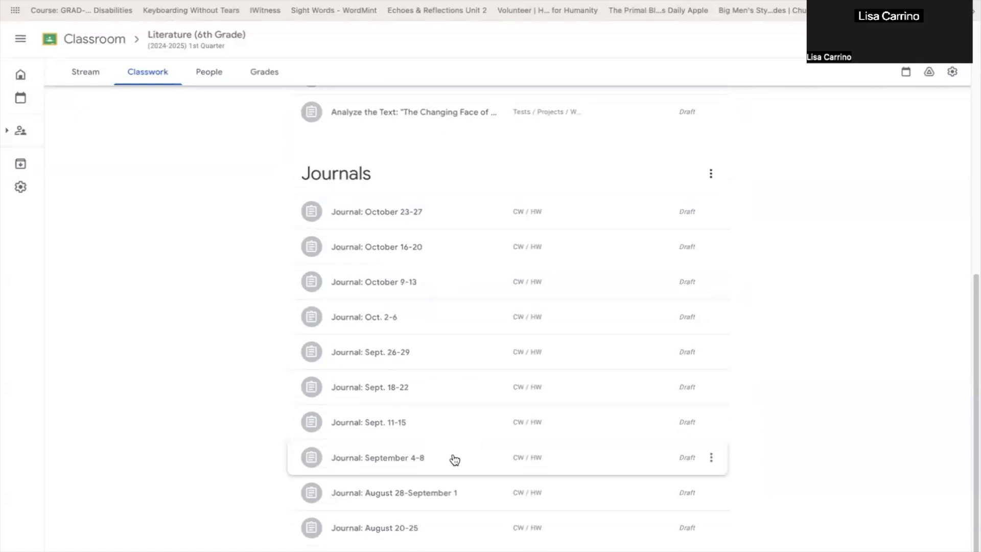
scroll(453, 457, up, 10)
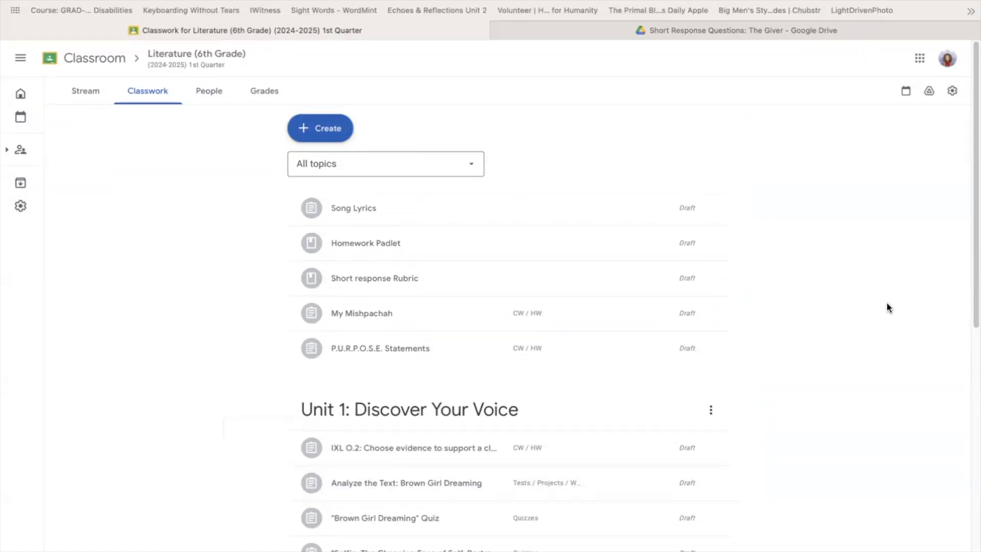
scroll(602, 493, down, 3)
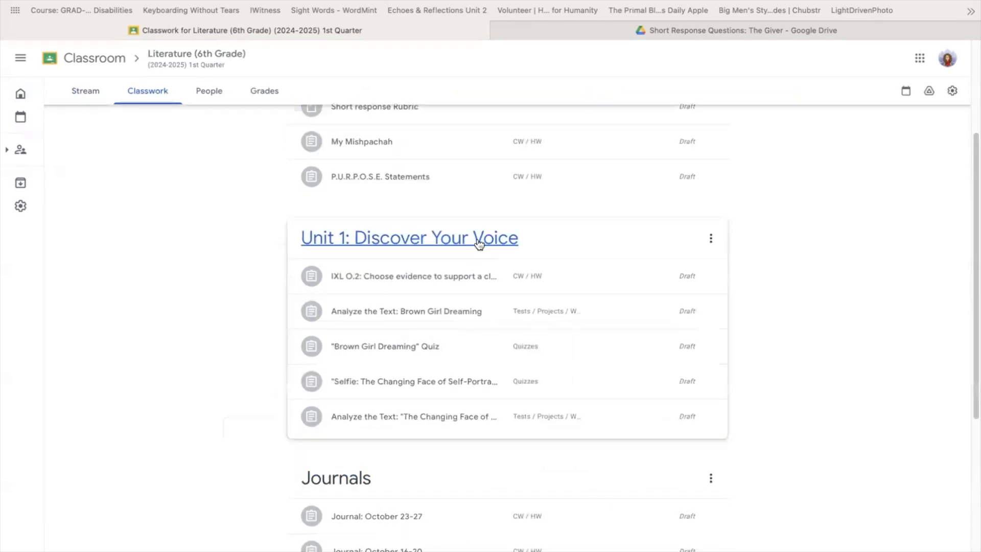
scroll(499, 508, down, 1)
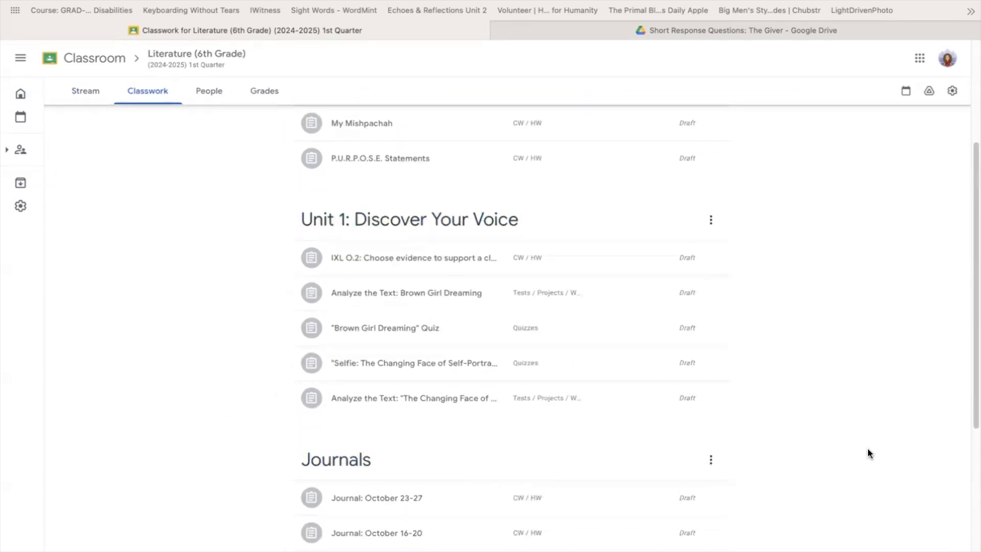
scroll(831, 453, up, 3)
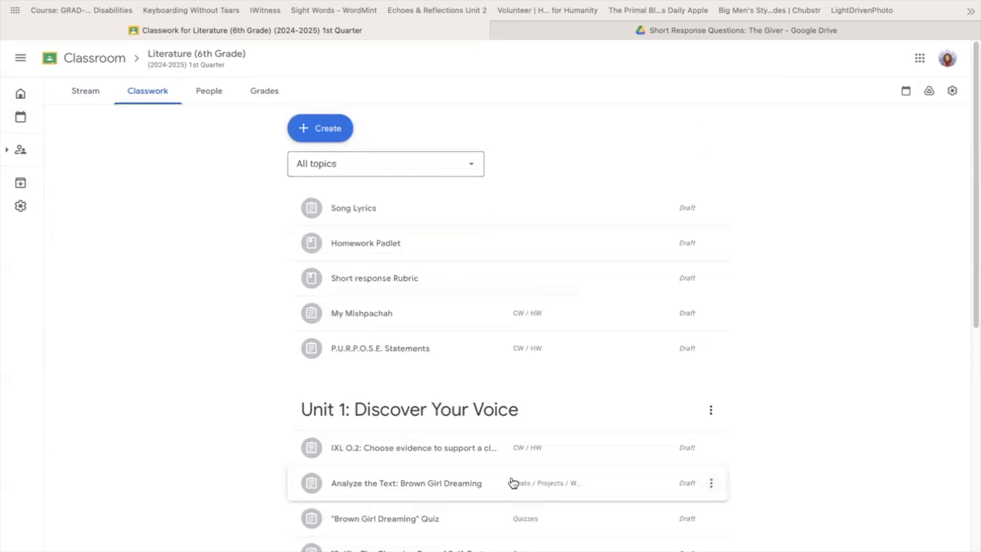
- Check the options for the "Unit 1: Discover Your Voice" topic and the classwork types available for creation, including Topic
click(712, 411)
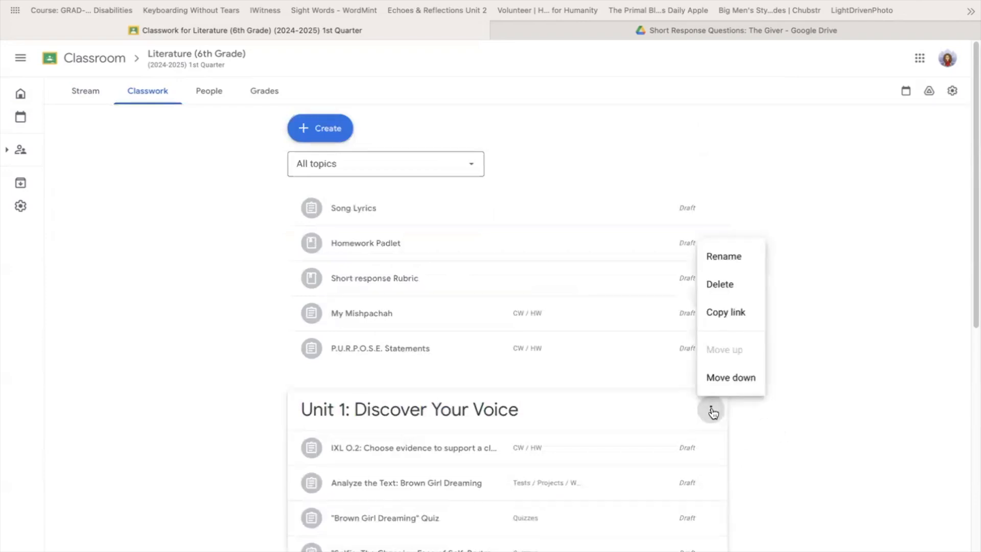
click(319, 127)
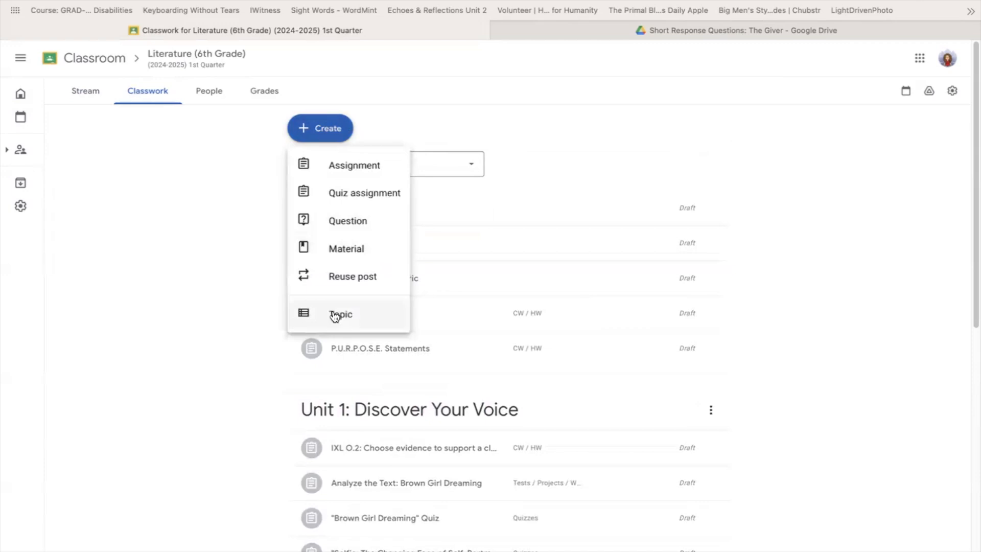
click(911, 356)
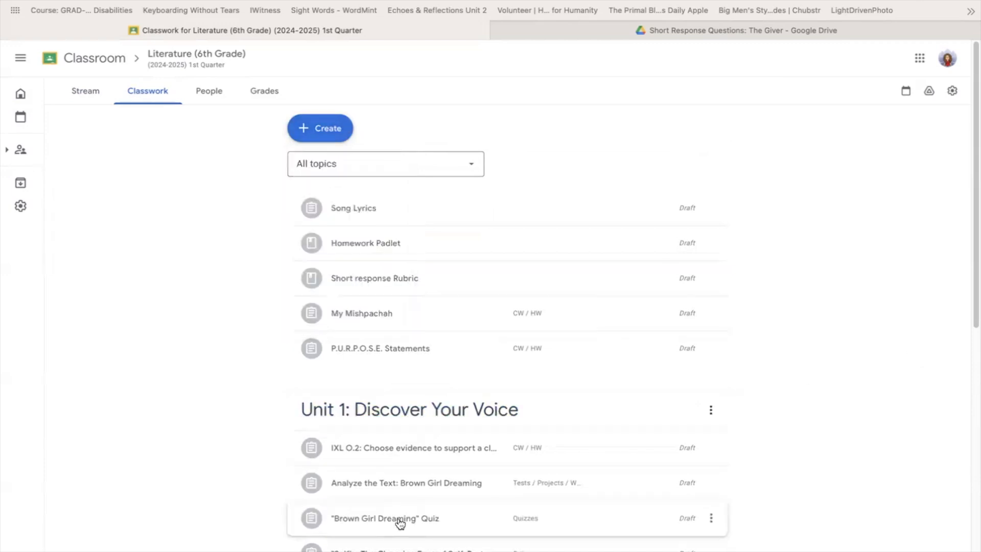
- Open the "Analyze the Text: The Changing Face of Self Portraits" draft in Unit 1 and examine its topic choices
scroll(395, 506, down, 3)
click(433, 455)
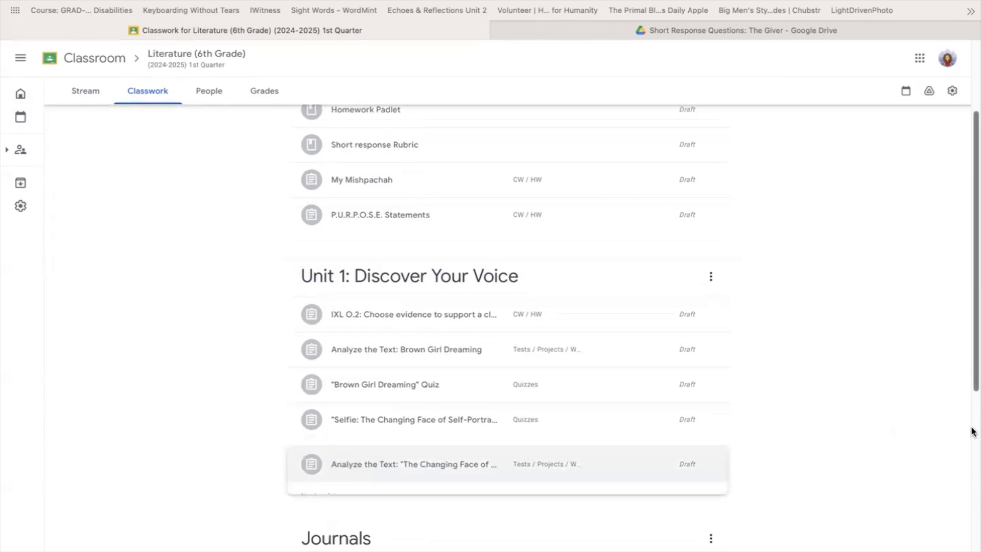
scroll(390, 462, down, 5)
click(319, 324)
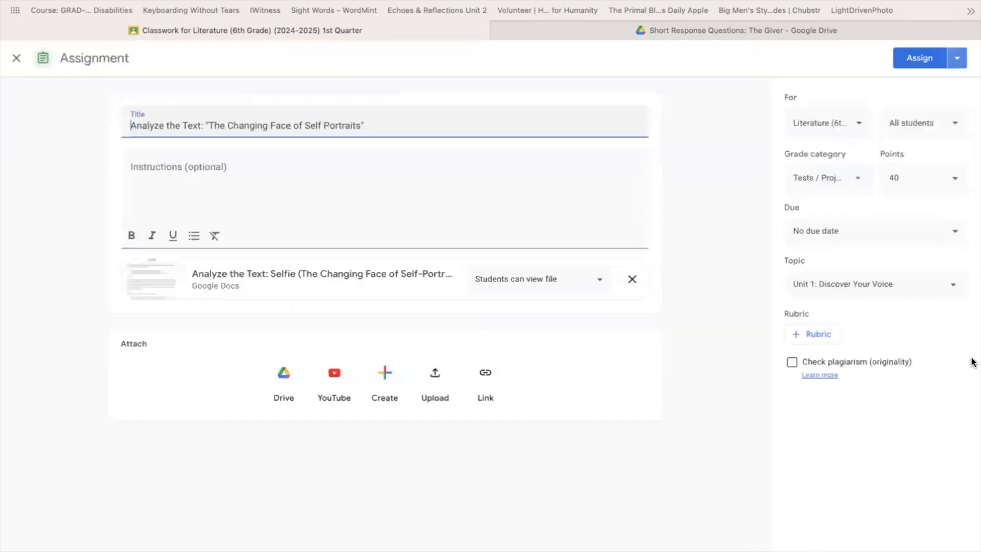
click(951, 290)
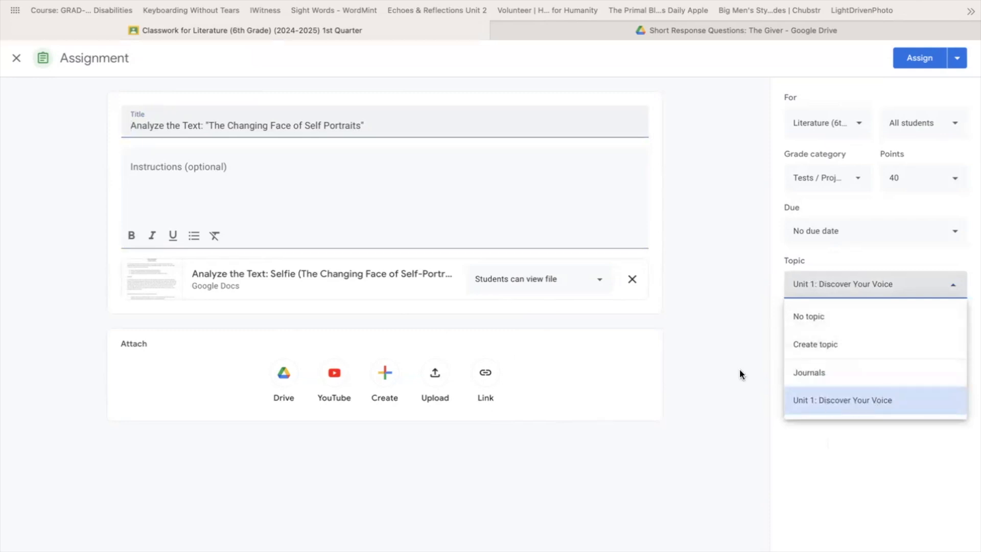
click(706, 300)
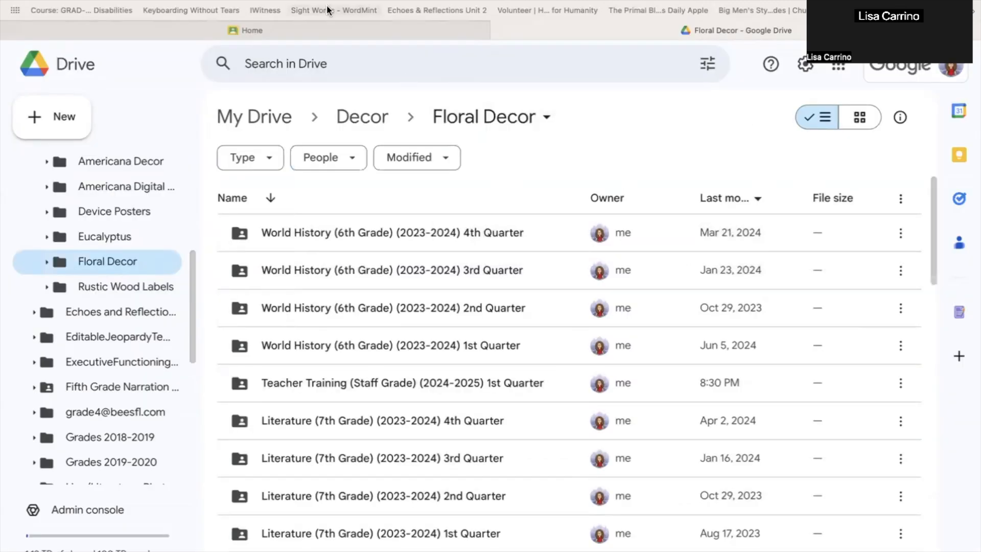
- View the Classroom home page, return to Google Drive and open the Teacher Training (Staff Grade) (2024-2025) 1st Quarter folder
click(330, 29)
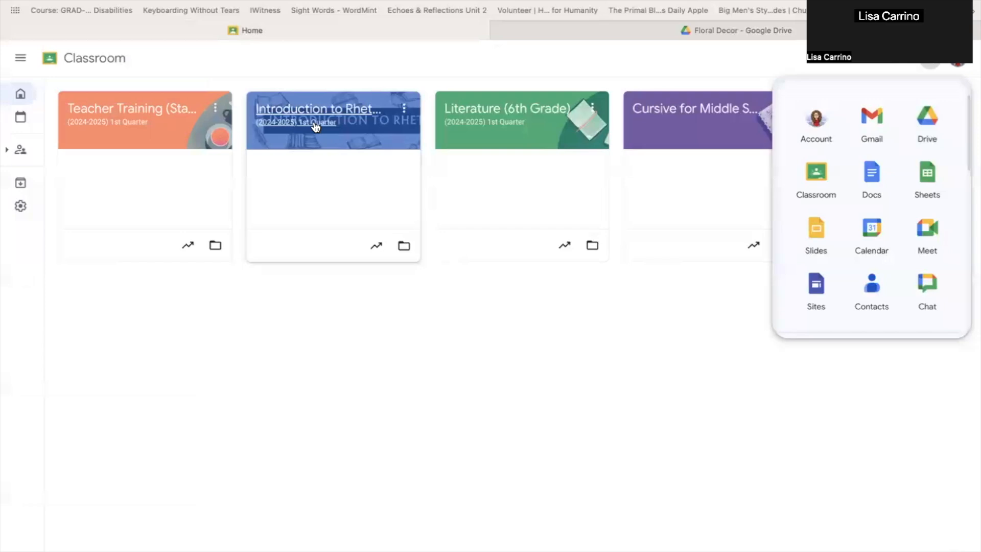
click(656, 32)
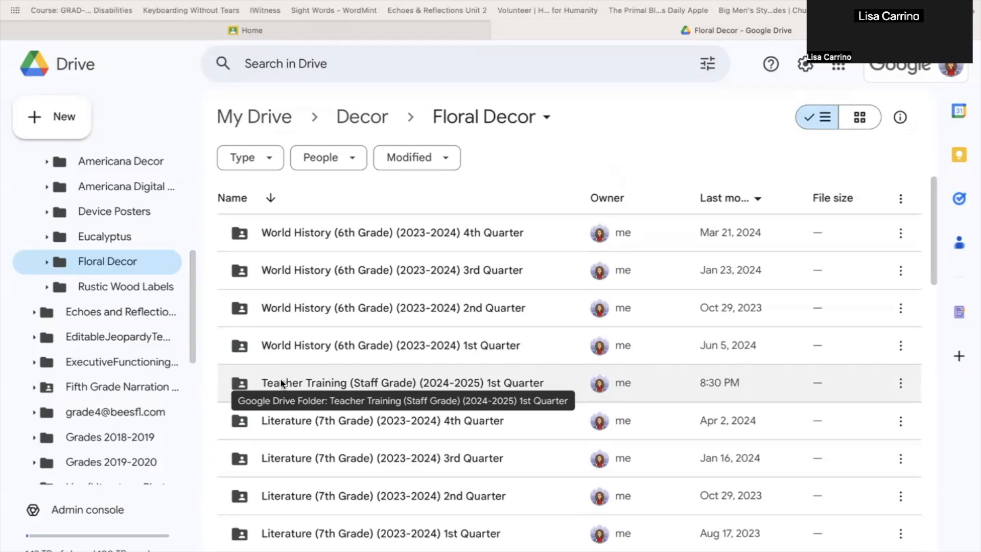
double_click(317, 384)
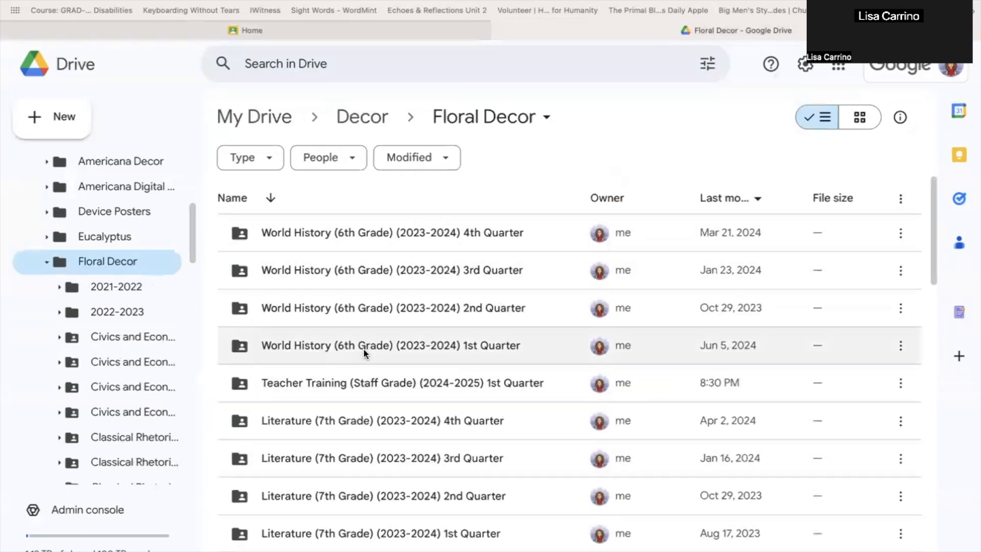
- Open the Literature (7th Grade) (2023-2024) 4th Quarter folder in Floral Decor and look through its assignment folders
scroll(378, 429, down, 3)
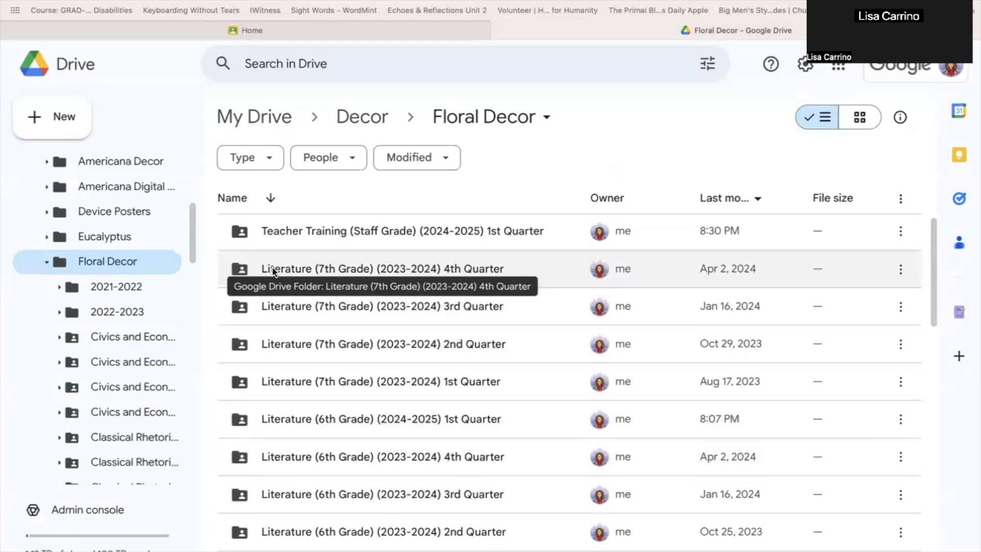
double_click(368, 265)
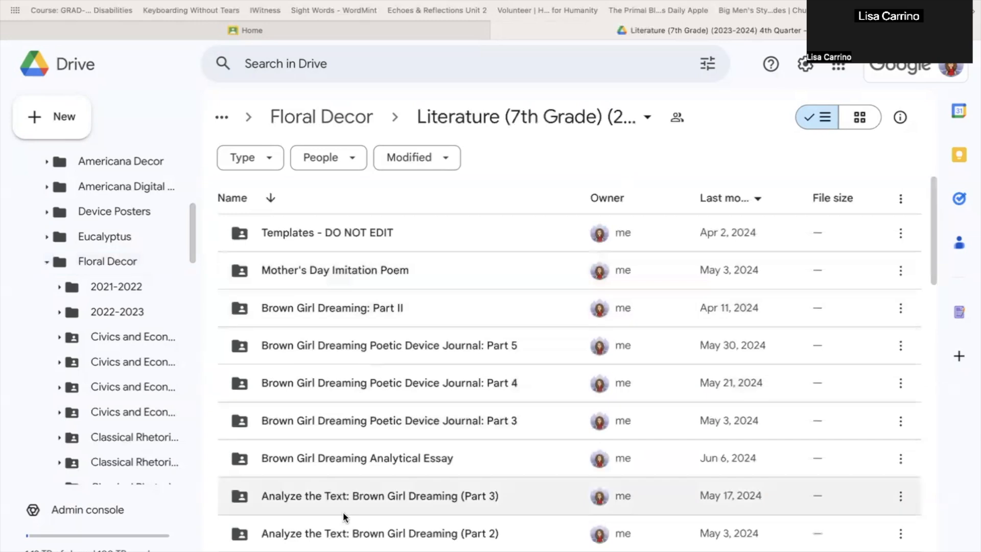
scroll(341, 511, down, 10)
scroll(340, 510, up, 10)
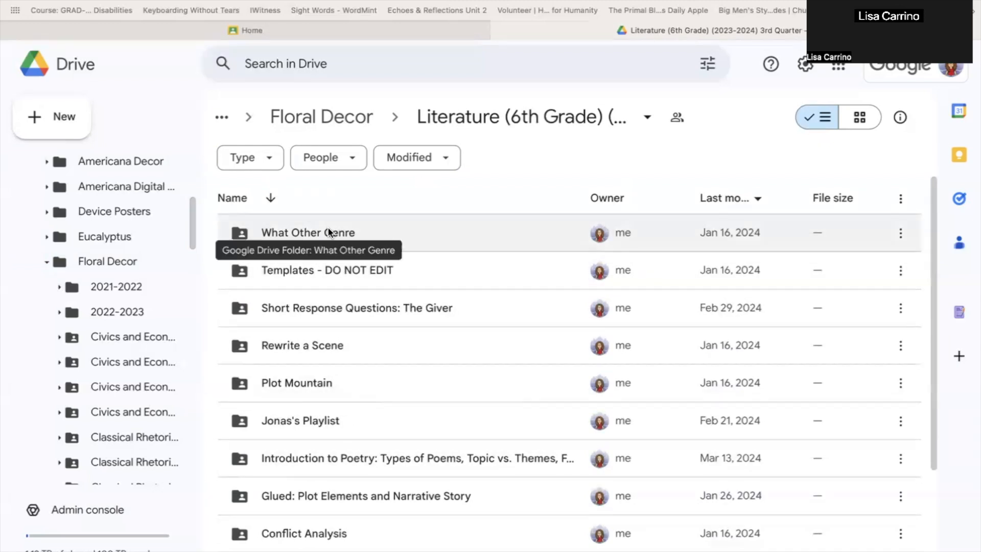
- Open the "Short Response Questions: The Giver" folder to view the students' documents, and switch back to the Classroom home page
double_click(339, 309)
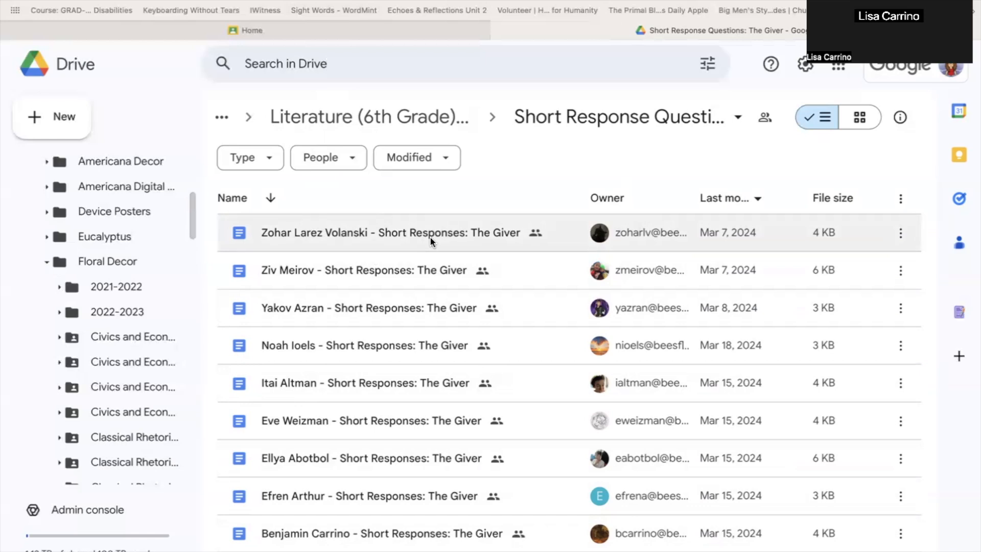
key(ctrl+Tab)
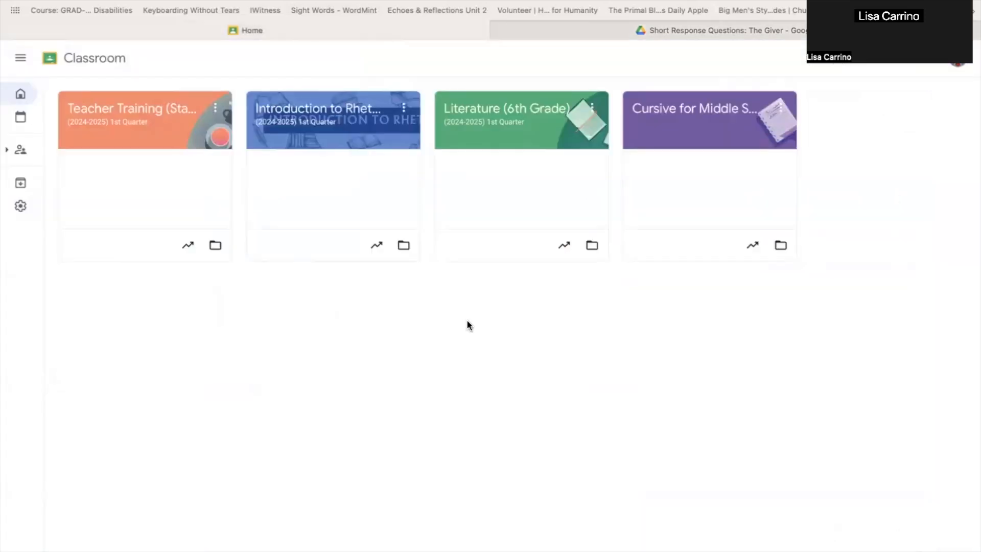